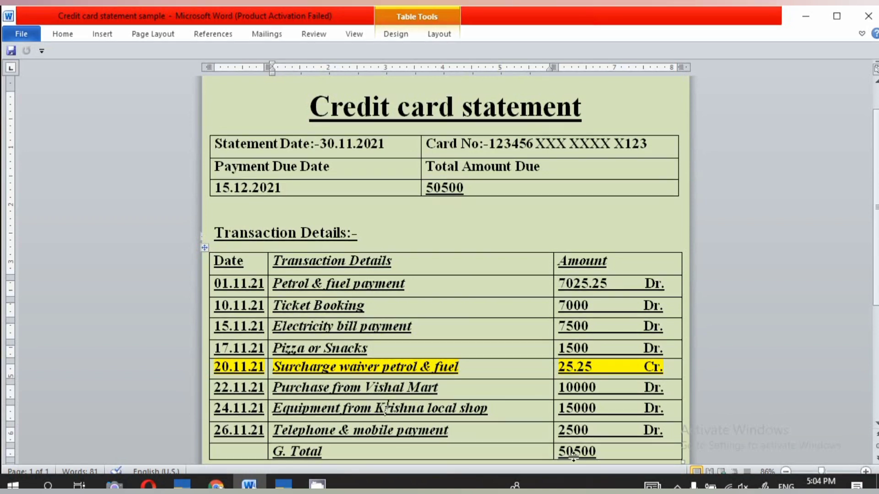
- Switch from the Word credit card statement to TallyPrime and start creating a new ledger
left_click(236, 197)
left_click(284, 484)
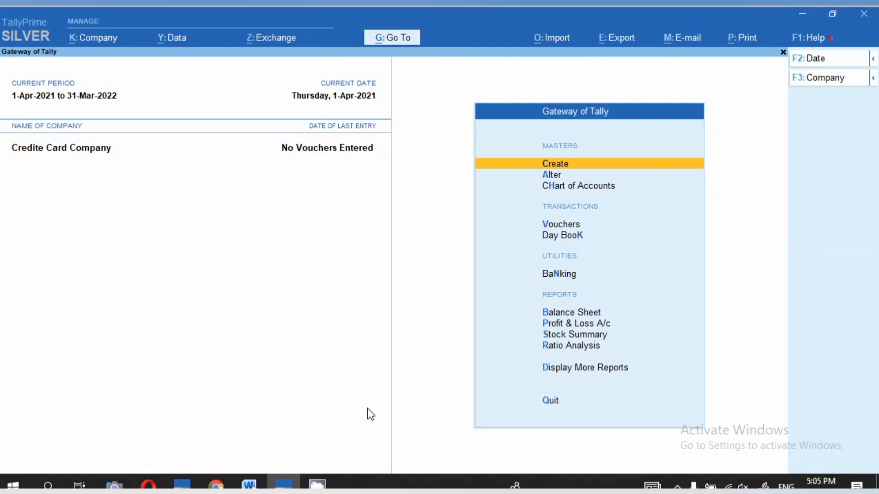
key("Return")
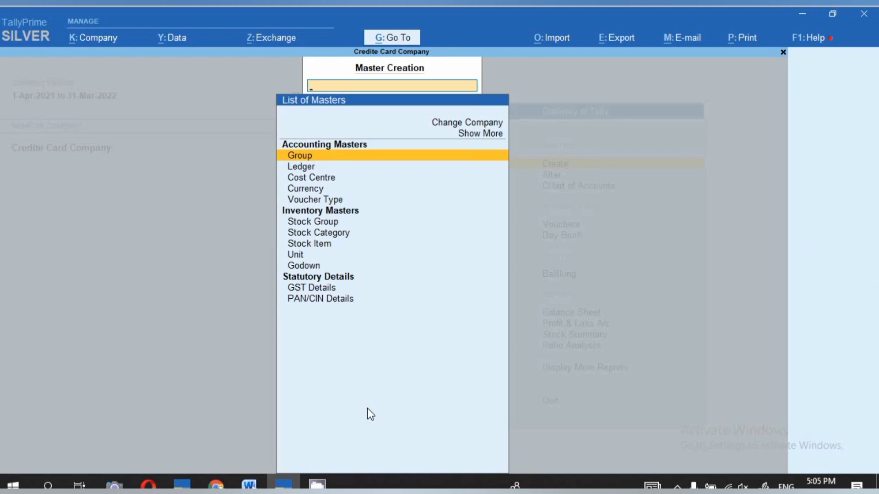
key("Down")
key("Return")
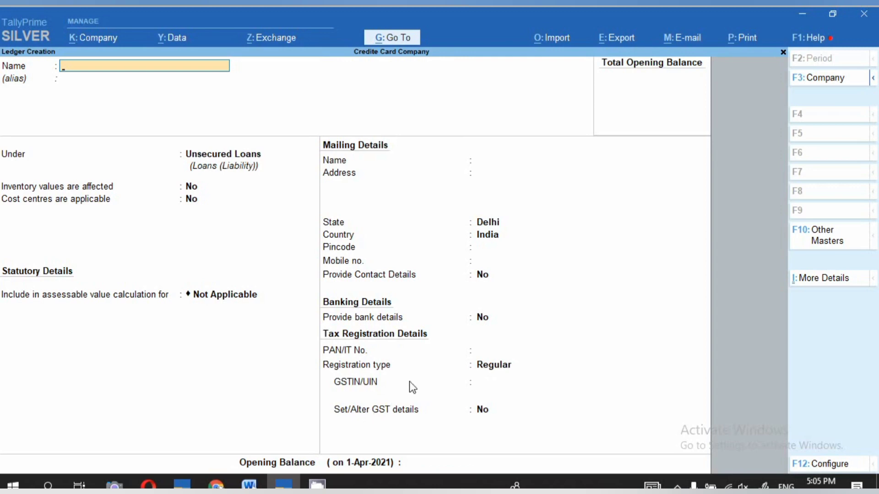
- Copy "Petrol & fuel" from the Word statement's first transaction and name the TallyPrime ledger "Petrol & fuel EXP"
key("alt+Tab")
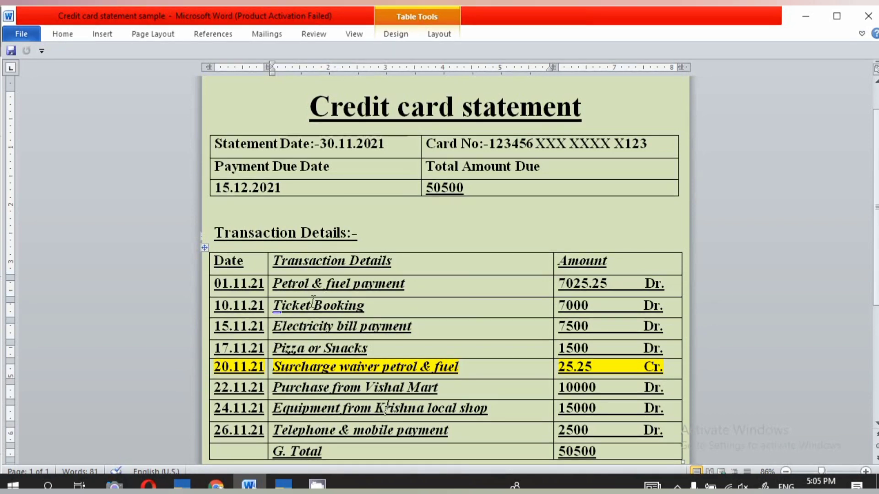
left_click_drag(277, 287, 340, 289)
key("ctrl+c")
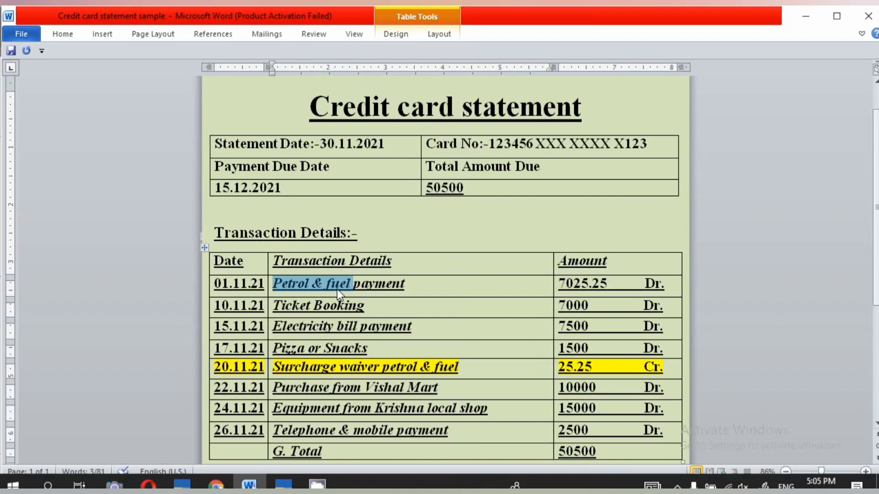
key("alt+Tab")
key("ctrl+v")
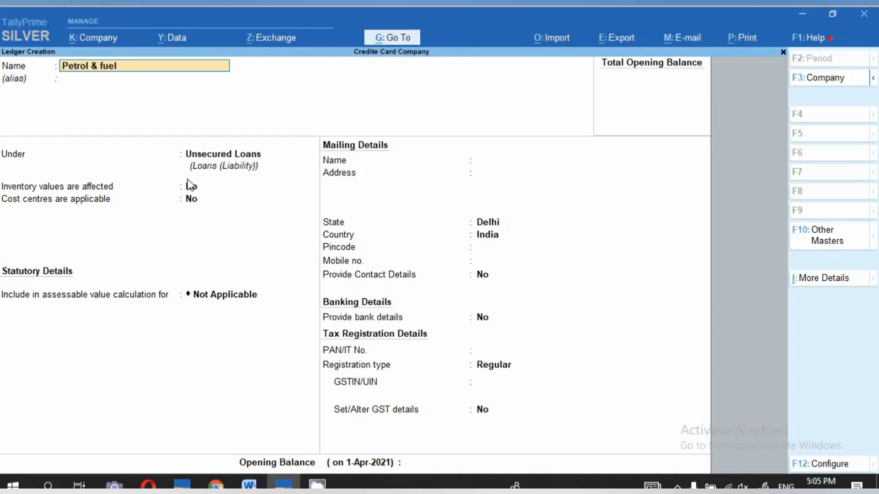
type("EXP")
key("Return")
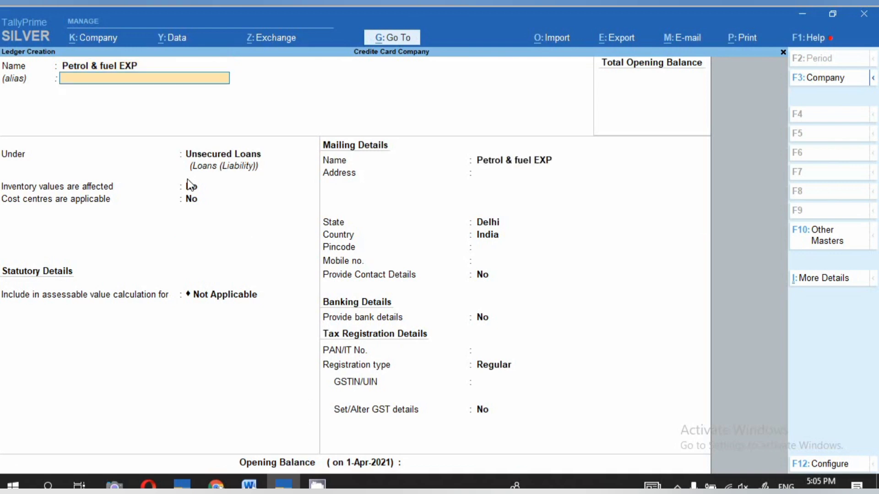
- Place the Petrol & fuel EXP ledger under Indirect Expenses, with ledger type Not Applicable and cost centres set to No
key("Return")
type("IND")
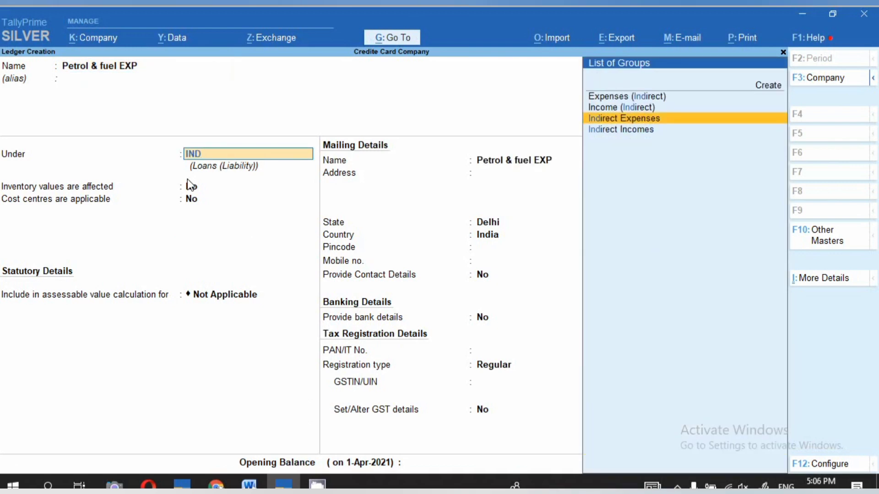
key("Return")
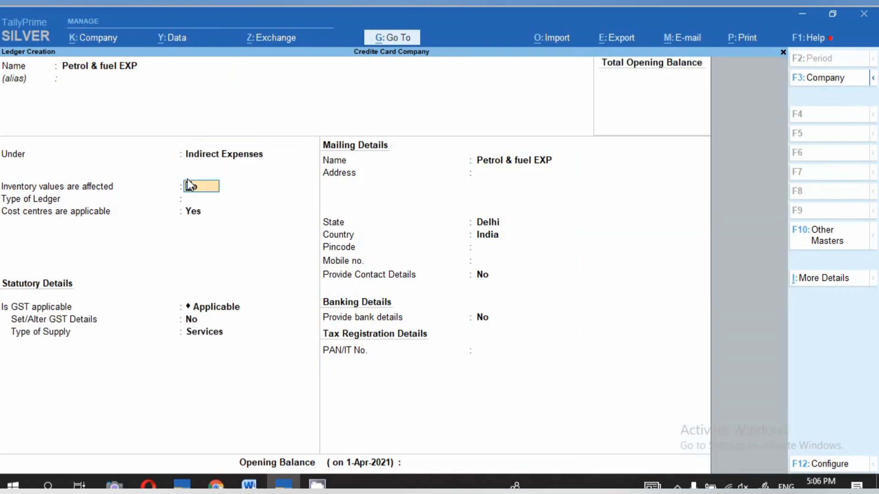
key("Return")
key("Return")
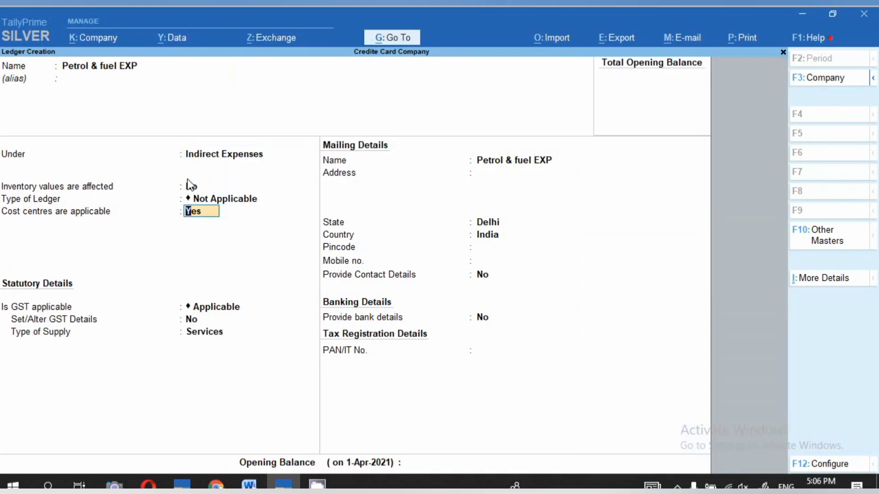
type("n")
key("Return")
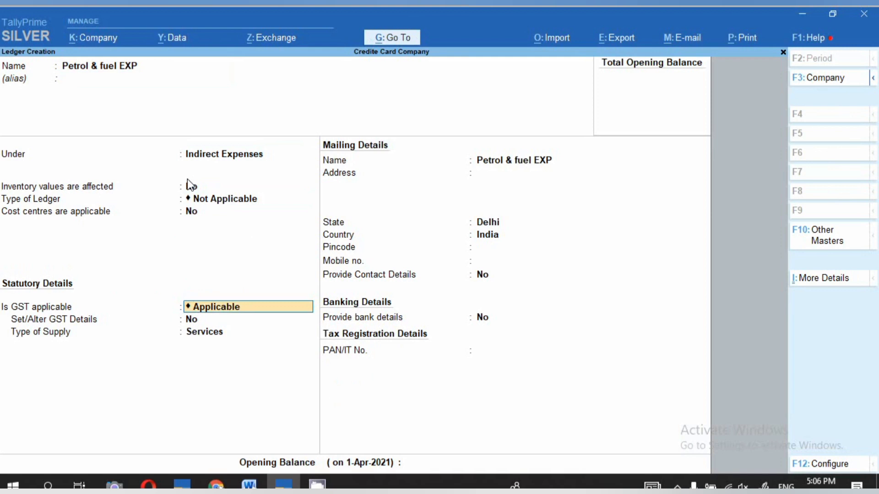
- Set GST to Not Applicable for the Petrol & fuel EXP ledger and save it
type("N")
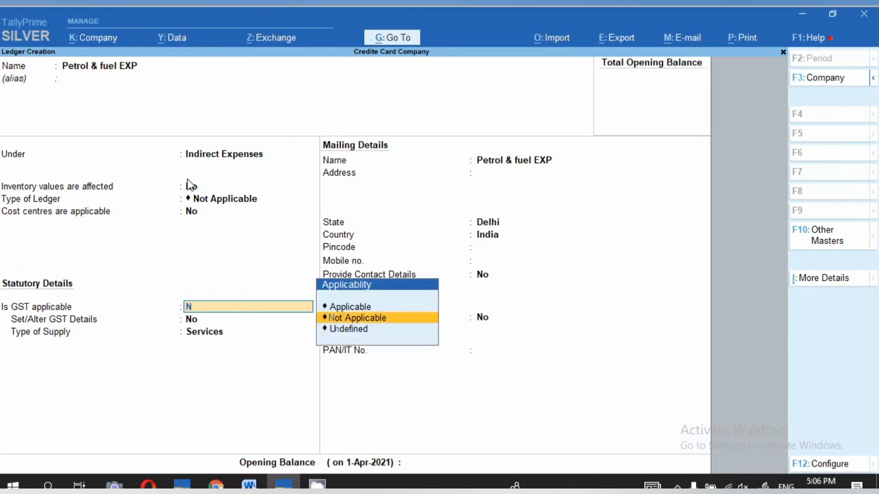
key("Return")
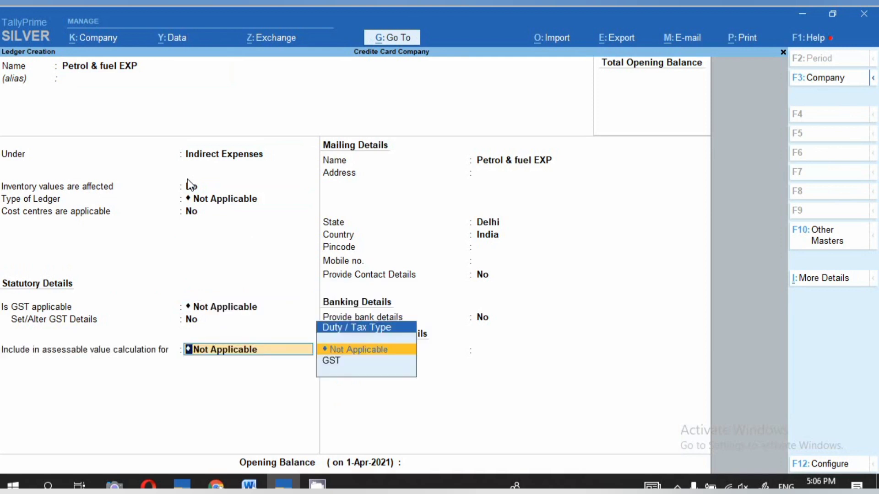
key("Return")
key("ctrl")
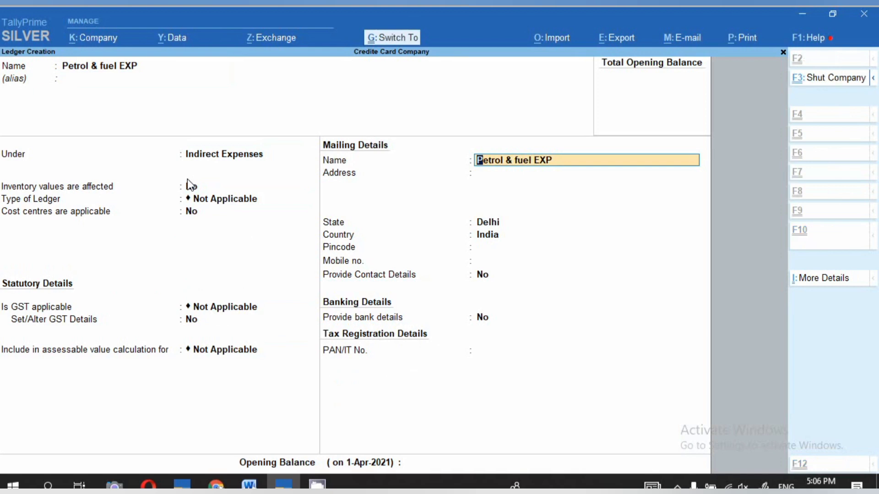
key("ctrl+a")
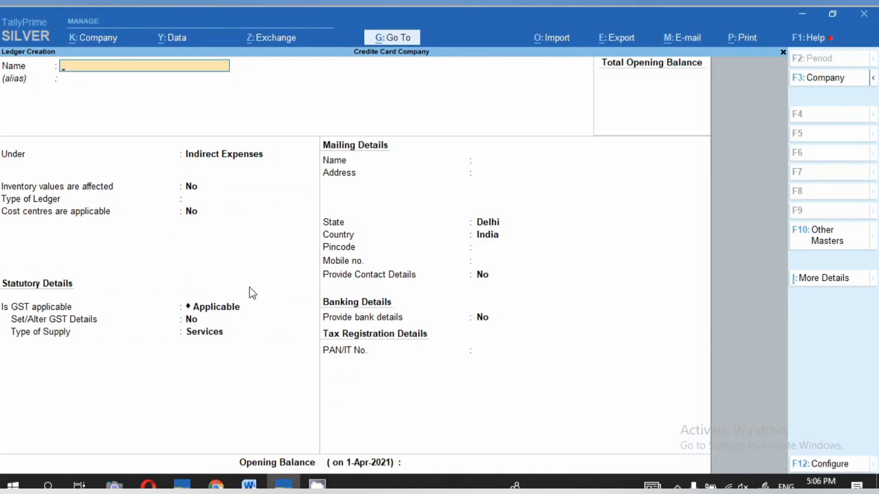
- Check the ticket booking entry in the Word statement and name the new TallyPrime ledger "TOUR & TRAVELL EXP"
left_click(250, 485)
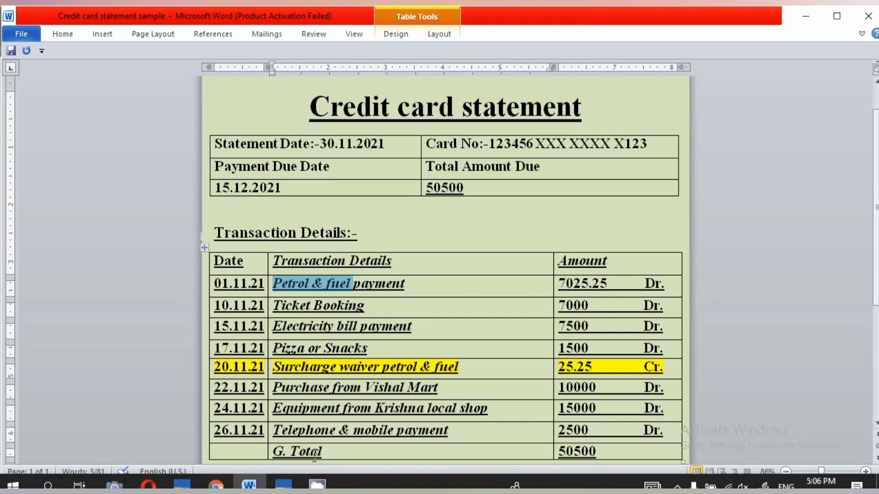
left_click(283, 485)
type("T")
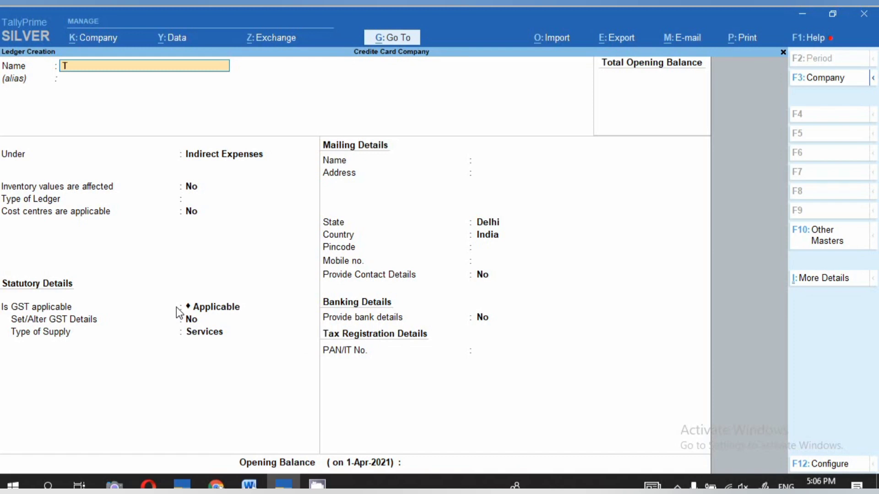
type("OUR & TRAVELL")
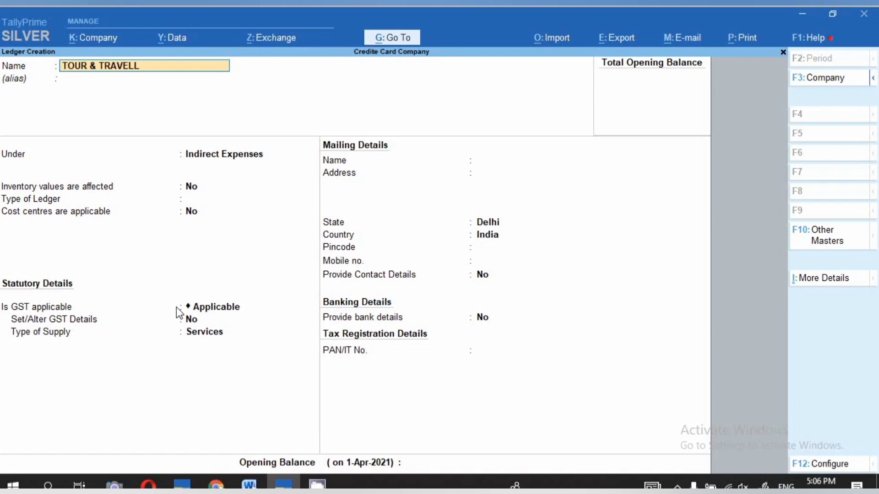
type(" EXP")
key("Return")
- Keep the TOUR & TRAVELL EXP ledger under Indirect Expenses, set its ledger type and GST to Not Applicable, and save it
key("Return")
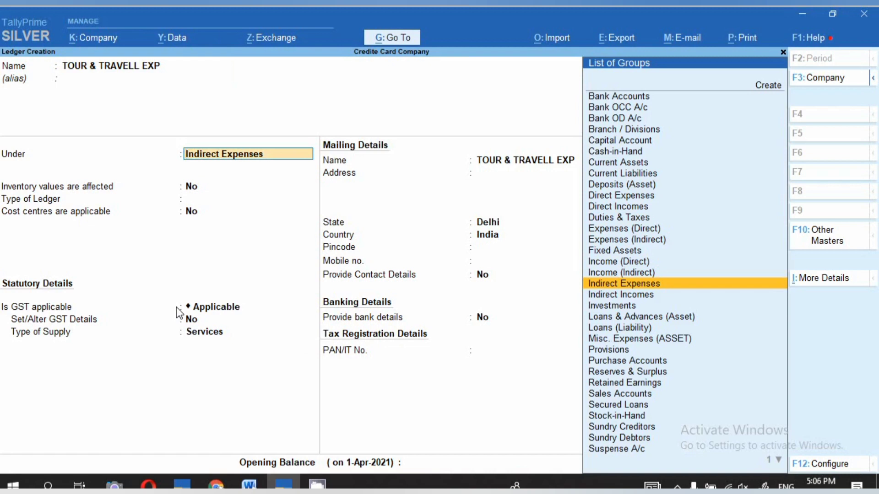
key("Return")
key("Return")
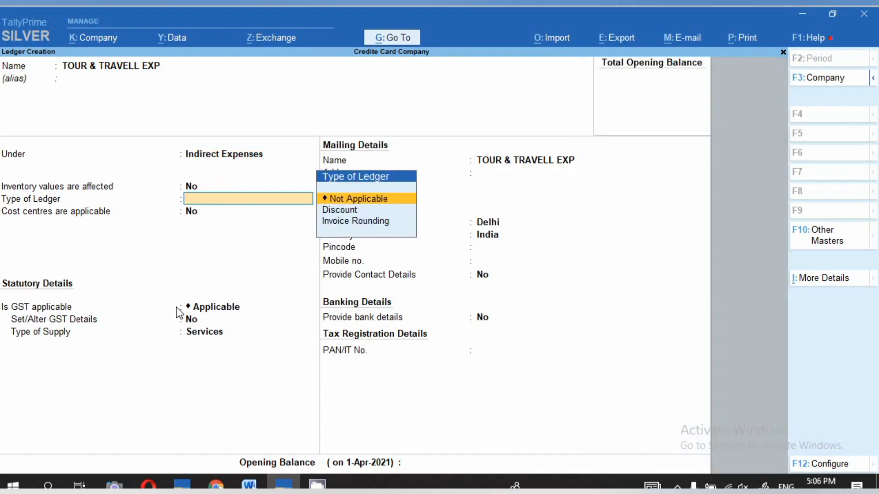
key("Return")
key("Return")
type("N")
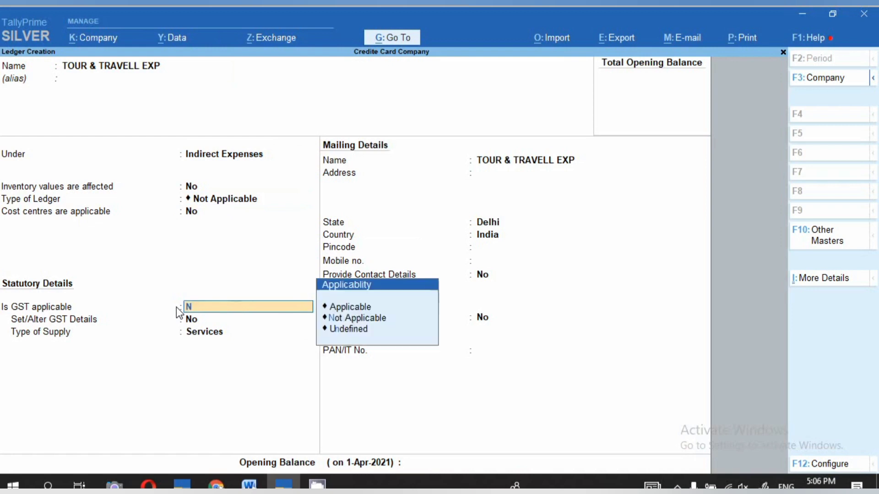
key("Return")
key("Down")
key("Return")
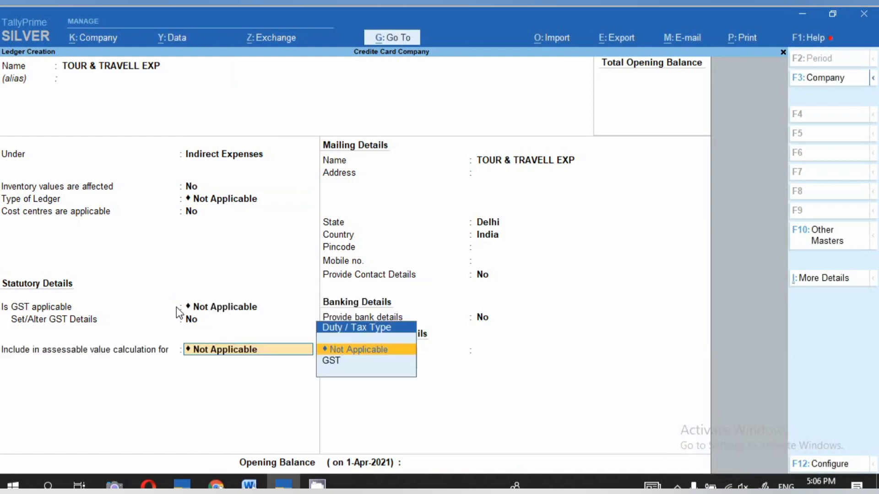
key("ctrl")
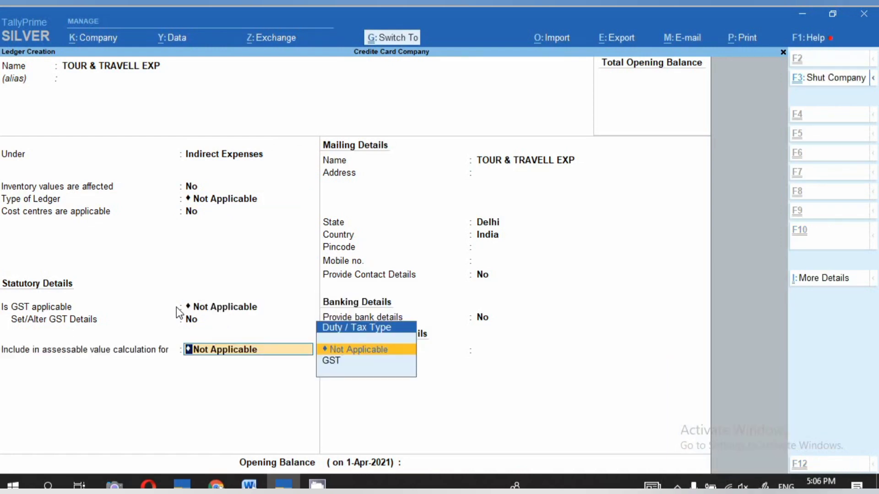
key("ctrl+a")
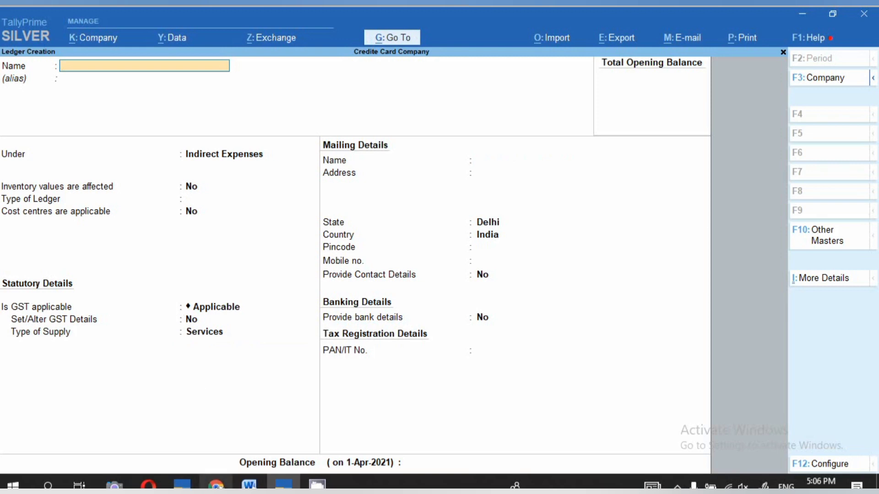
- Copy "Electricity" from the Word statement's bill payment entry and name the new TallyPrime ledger "Electricity EXP"
left_click(249, 485)
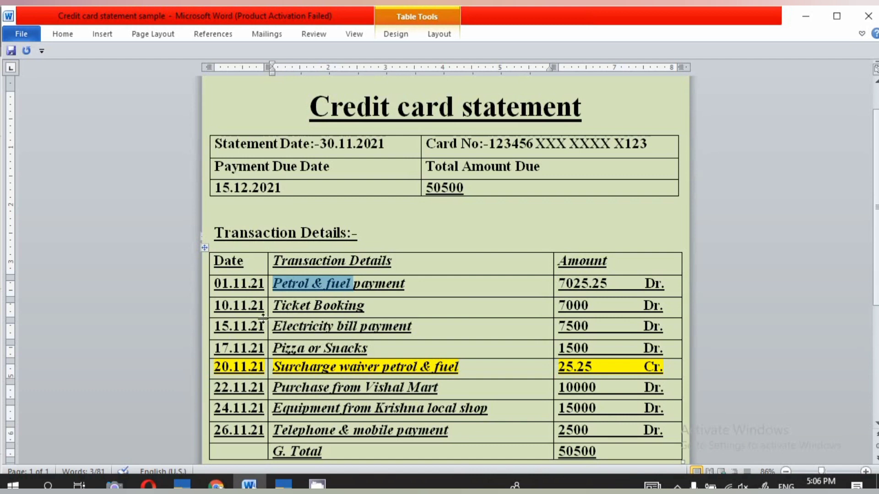
left_click_drag(274, 327, 333, 330)
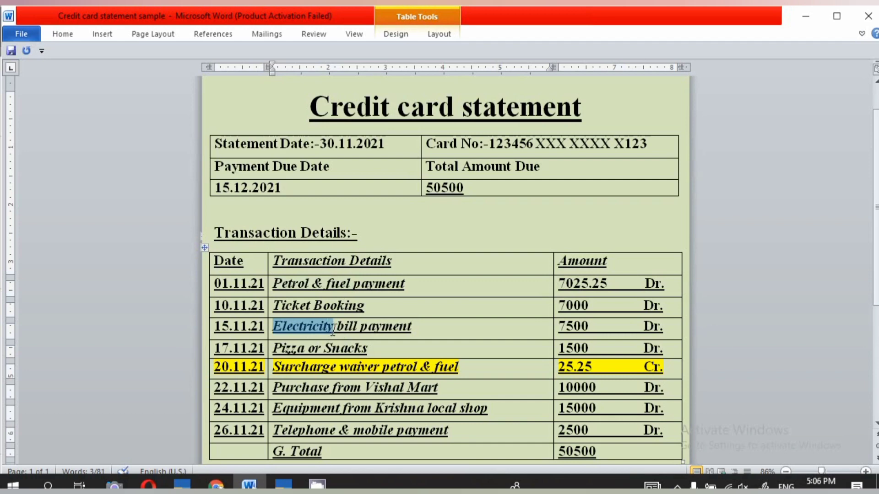
key("ctrl+c")
left_click(284, 484)
key("ctrl+alt+v")
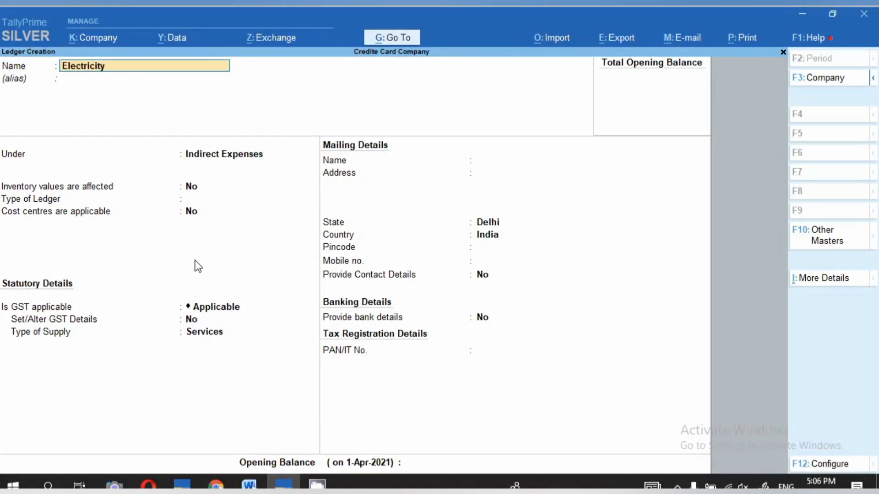
type("EXP")
key("Return")
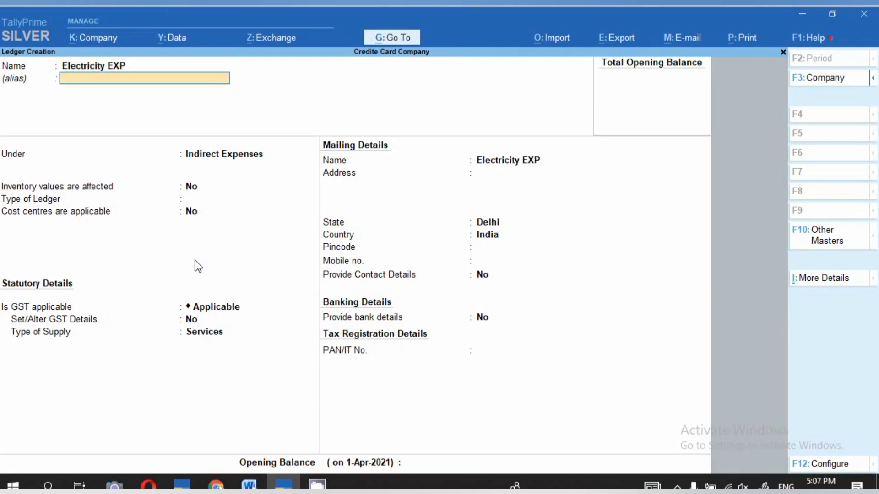
- Keep the Electricity EXP ledger under Indirect Expenses, set its ledger type and GST to Not Applicable, and save it
key("Return")
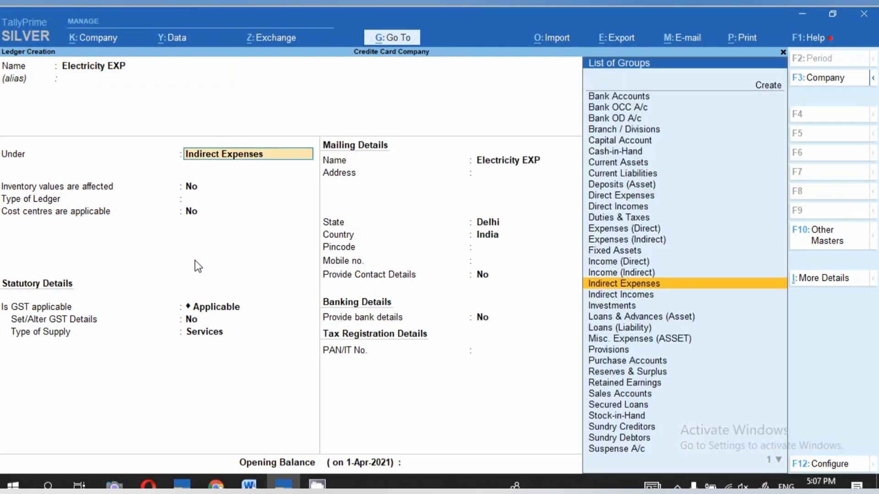
key("Return")
key("Return")
key("Return")
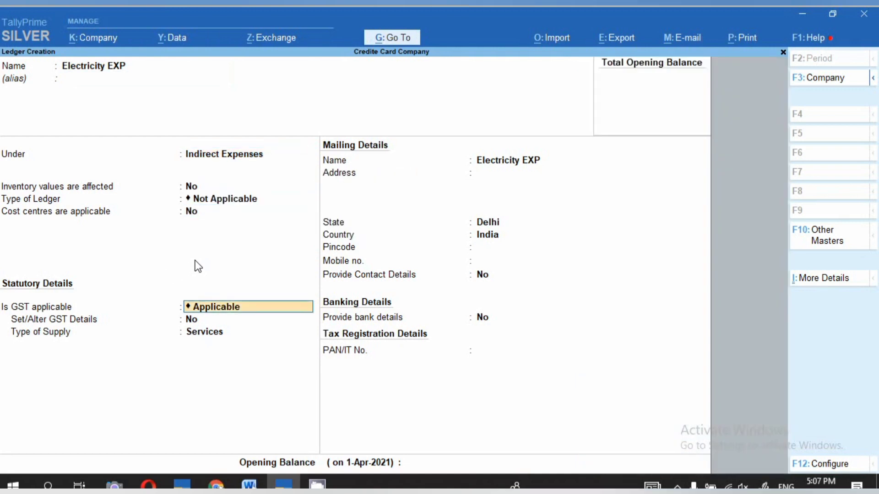
type("N")
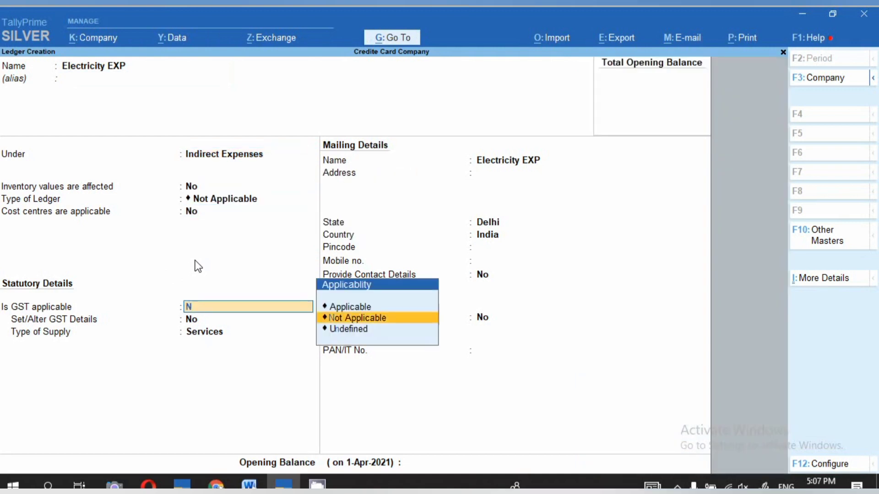
key("Return")
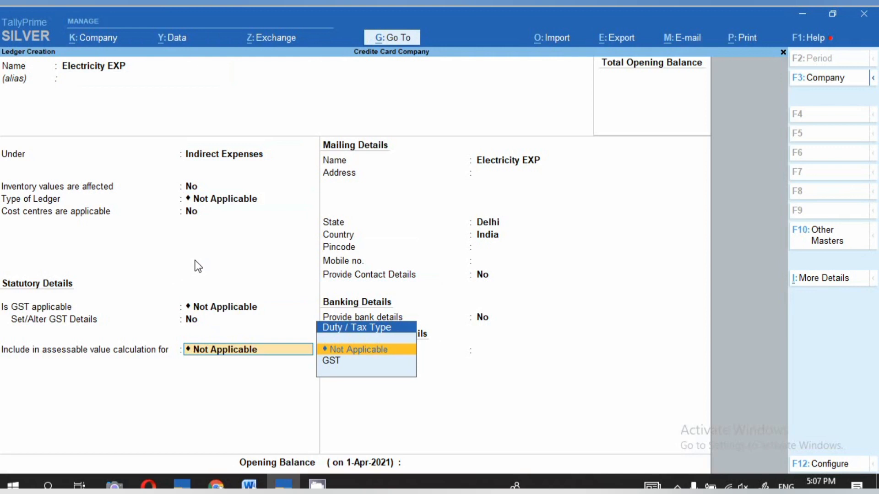
key("ctrl")
key("ctrl+a")
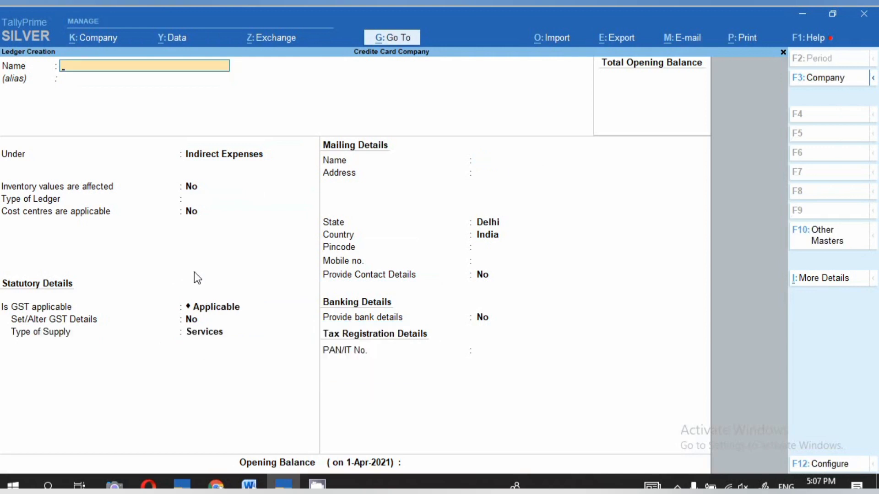
- Check the pizza or snacks entry in the Word statement and name the new TallyPrime ledger "STAFF WELFARE EXP"
left_click(249, 484)
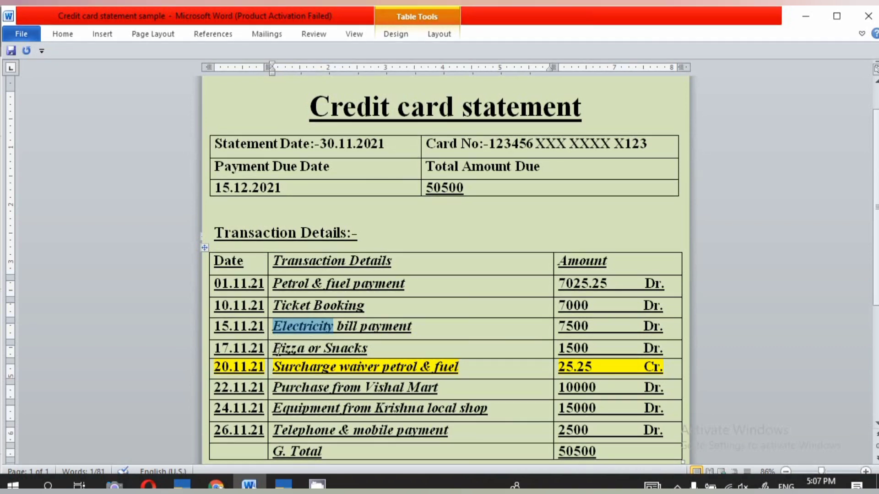
left_click(284, 485)
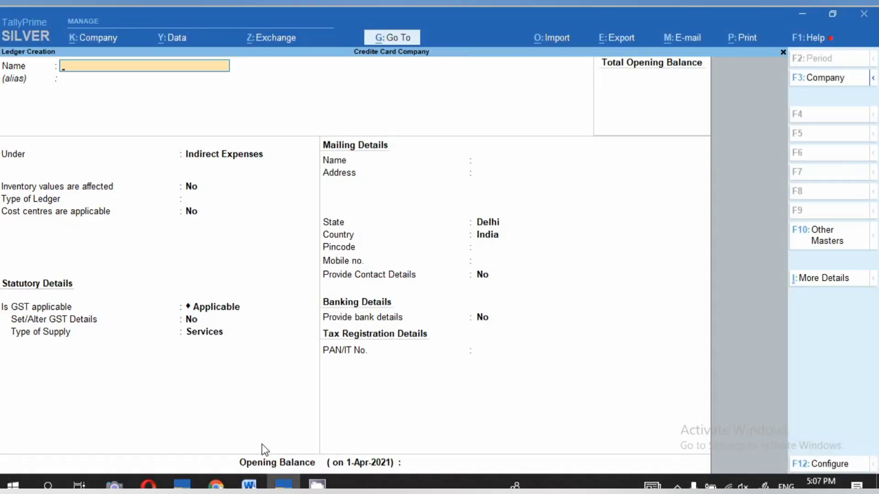
type("STAFF WELFARE EX")
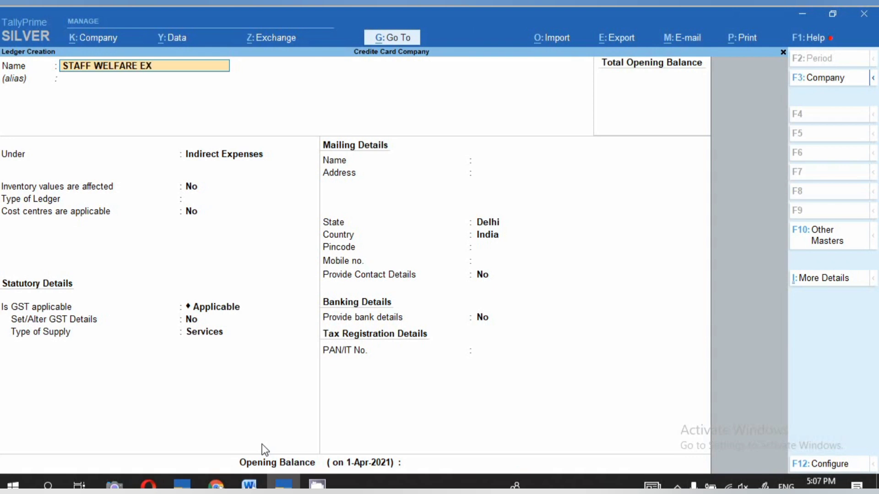
type("P")
key("Return")
key("Return")
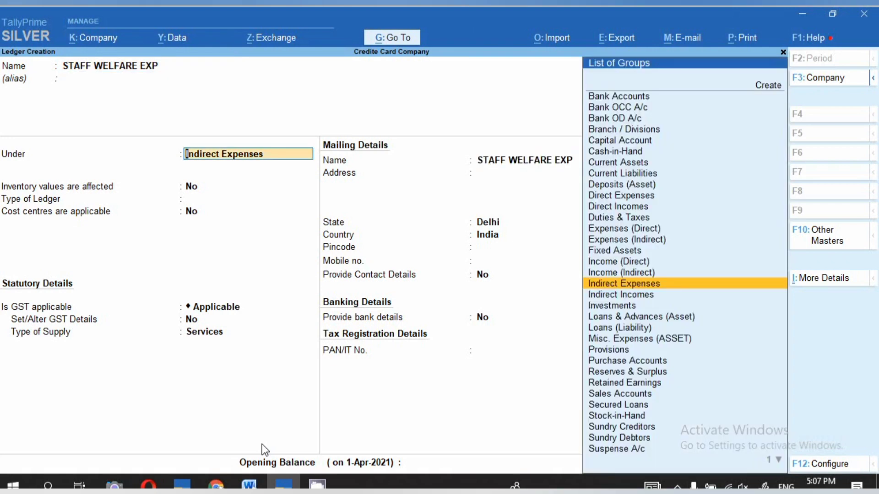
- Keep the STAFF WELFARE EXP ledger under Indirect Expenses, set its ledger type and GST to Not Applicable, and save it
key("Return")
key("Return")
key("Return")
key("Return")
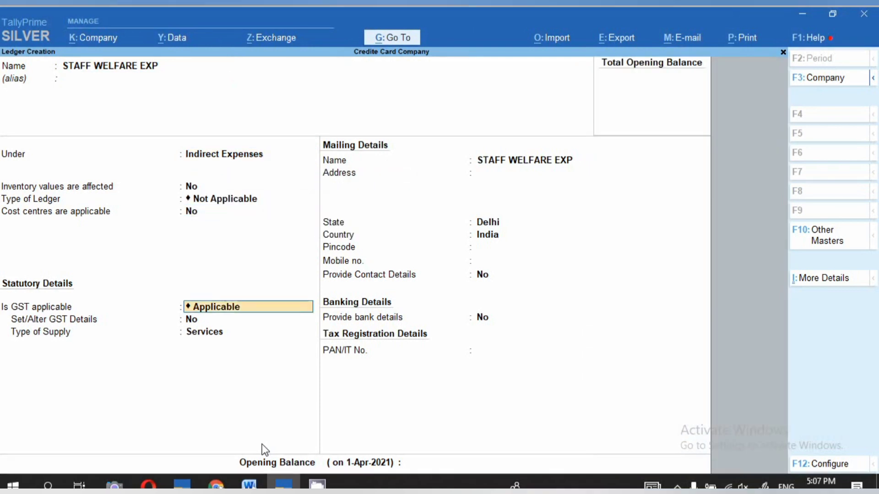
type("N")
key("Return")
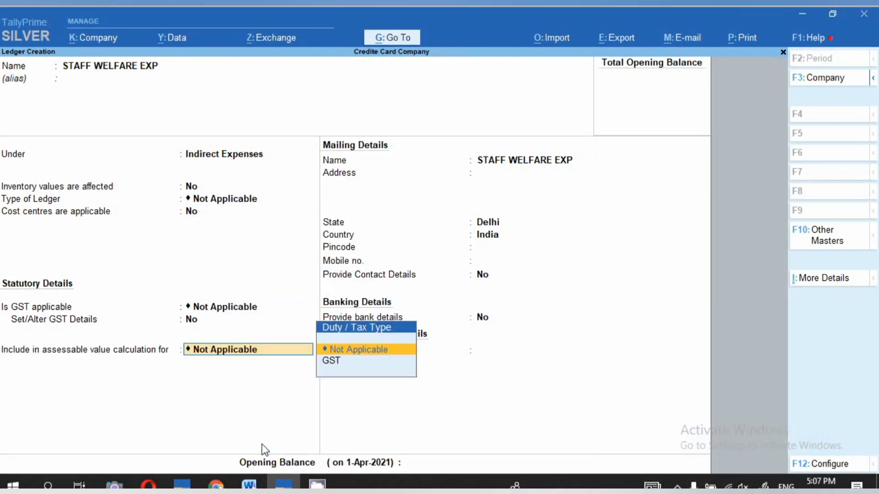
key("ctrl")
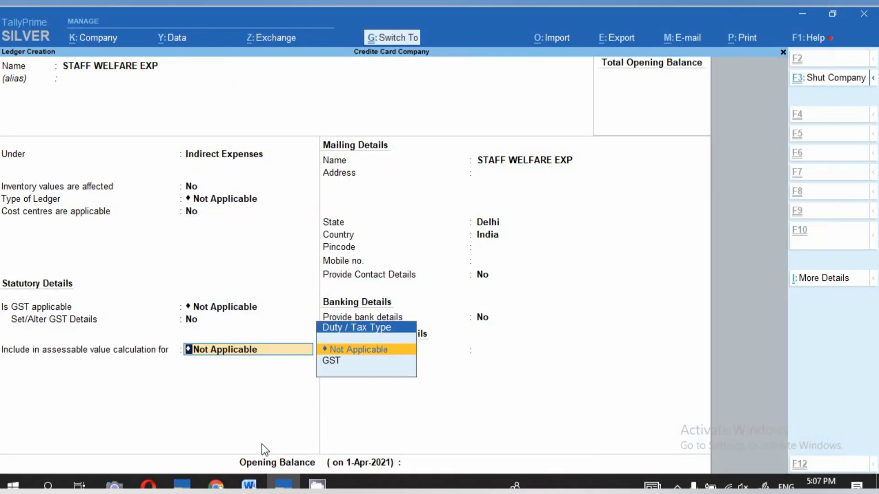
key("ctrl+a")
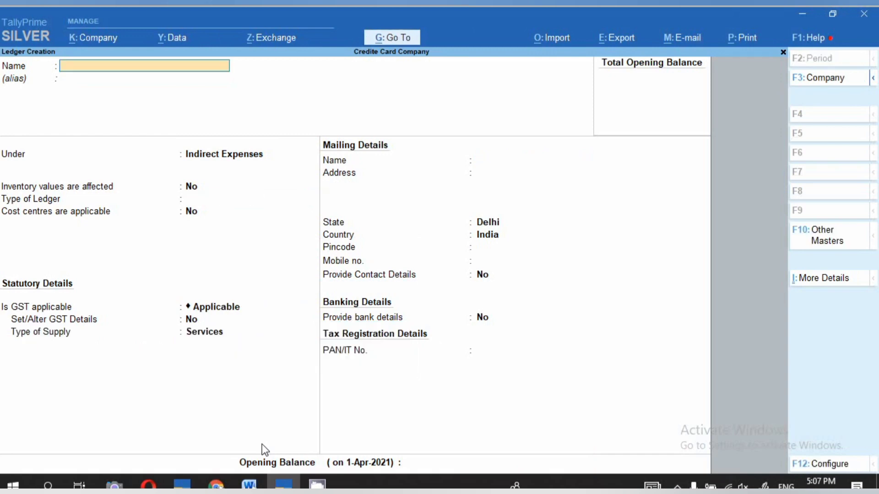
- Copy "Surcharge waiver petrol & fuel" from the Word statement and use it as the new TallyPrime ledger's name
left_click(250, 486)
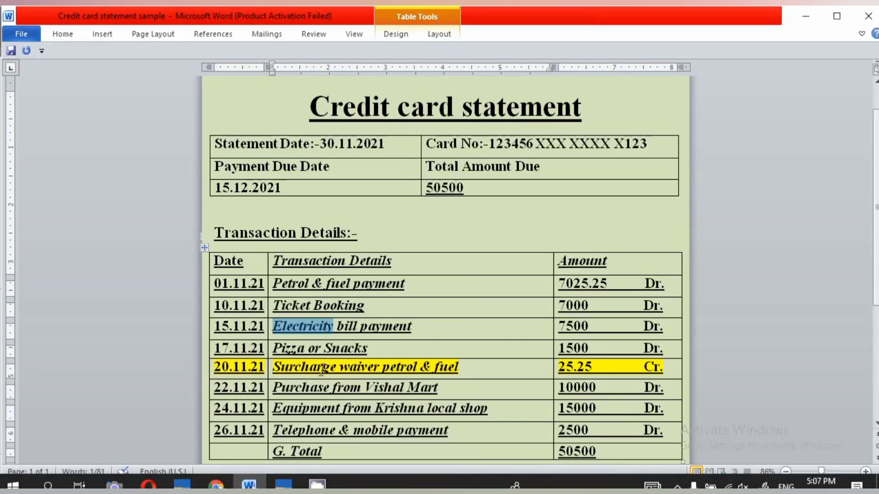
left_click(351, 367)
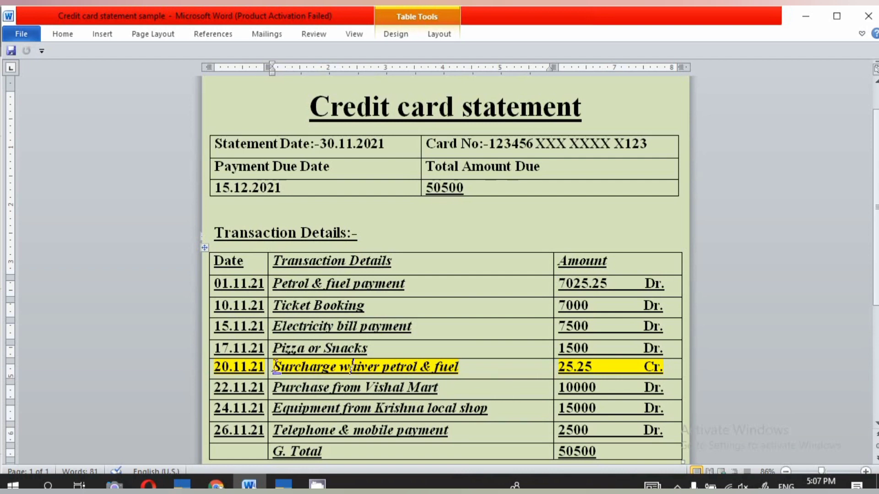
left_click_drag(275, 367, 462, 367)
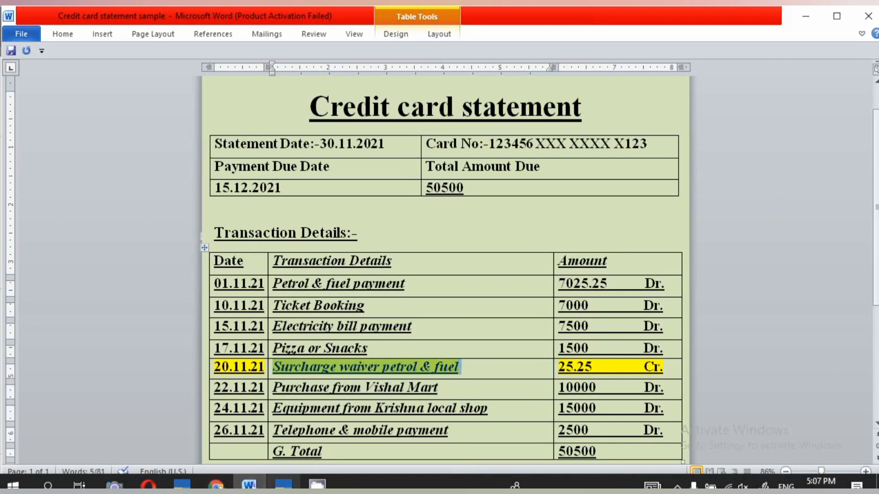
key("ctrl+c")
key("alt+Tab")
key("ctrl+alt+v")
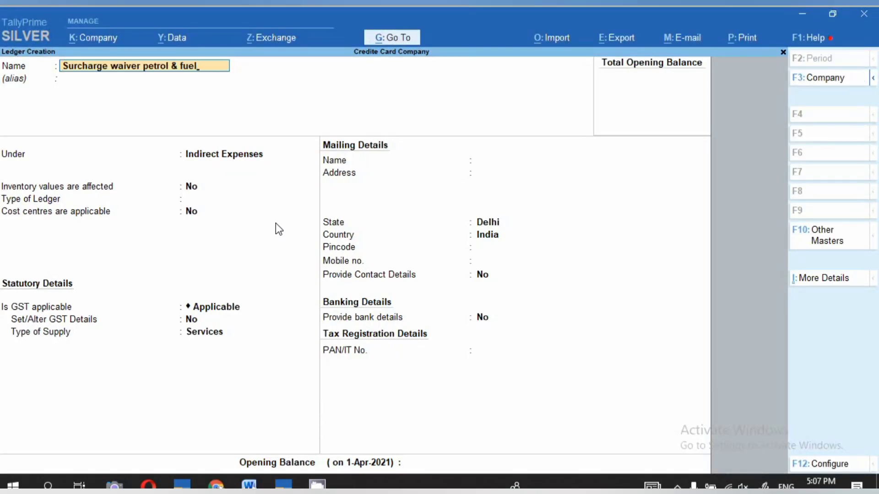
key("Return")
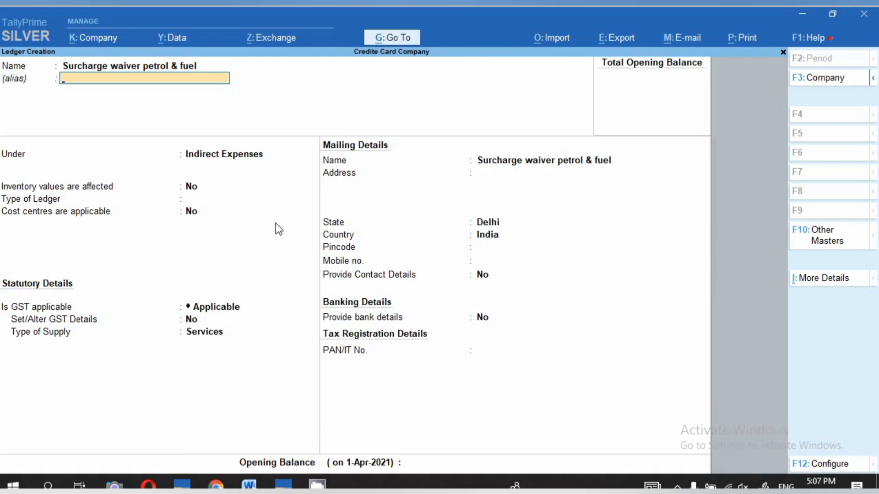
key("Return")
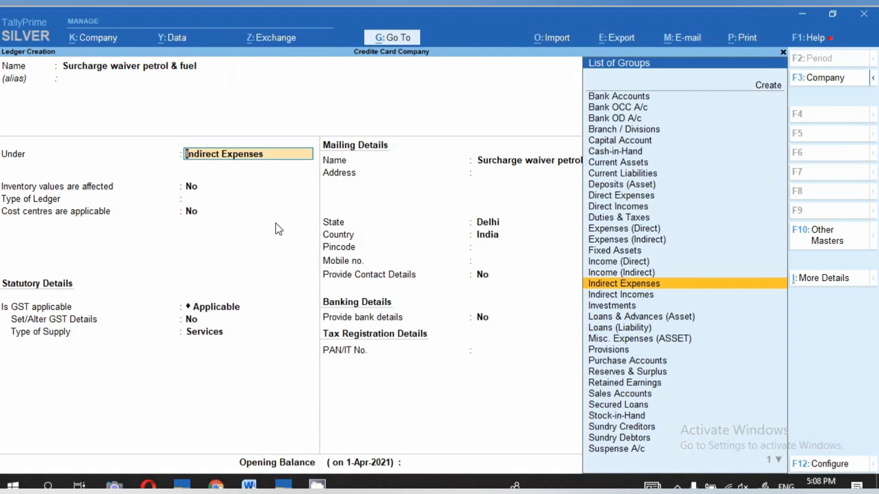
- Put the surcharge waiver ledger under Indirect Incomes, with ledger type Not Applicable and cost centres set to No
type("IND")
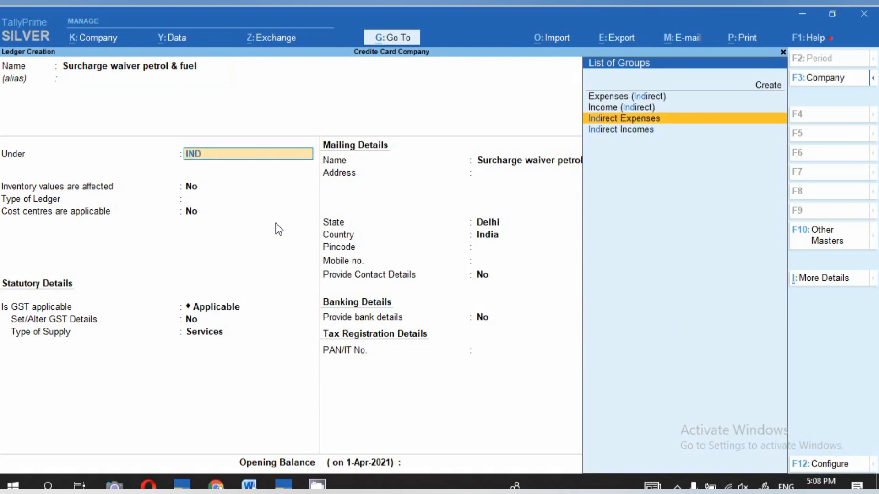
key("Down")
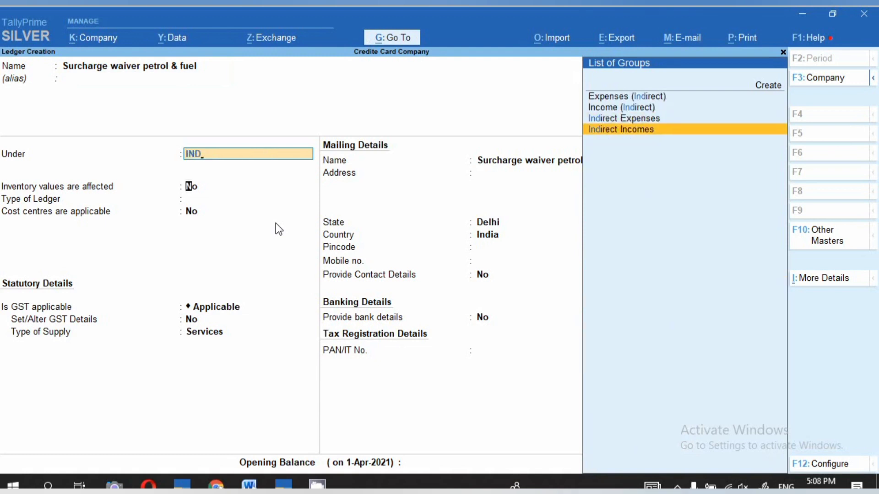
key("Return")
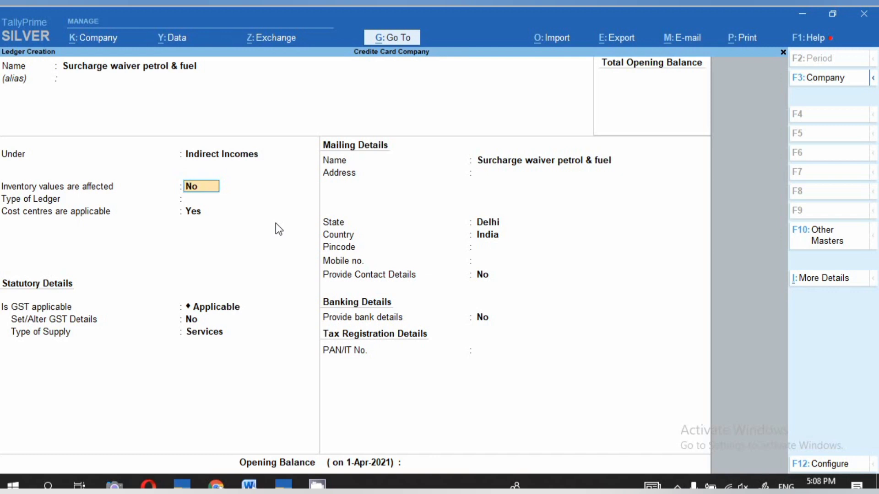
key("Return")
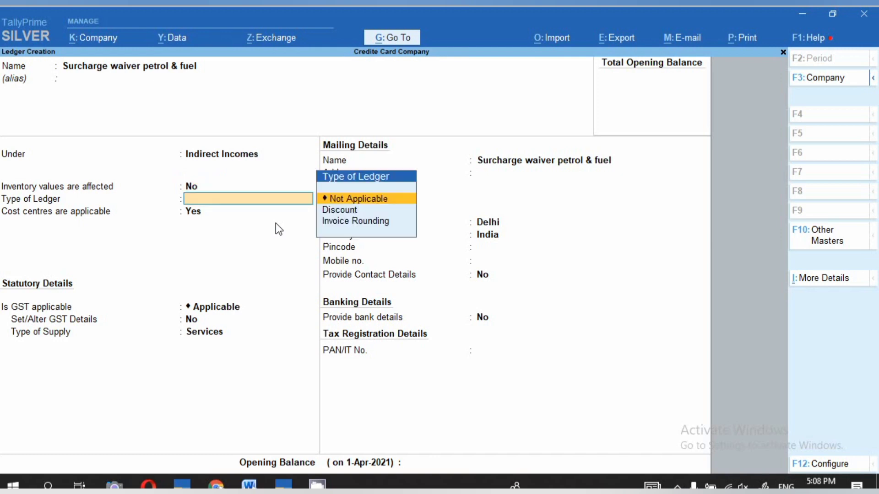
key("Return")
type("N")
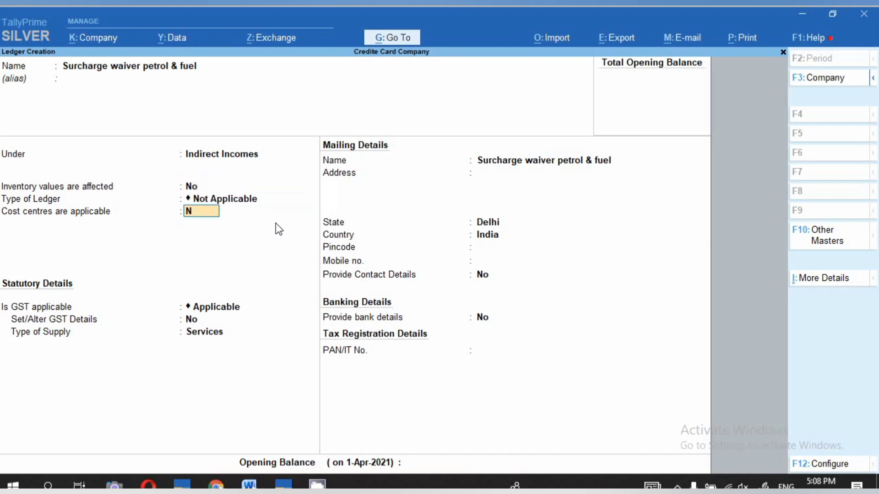
key("Return")
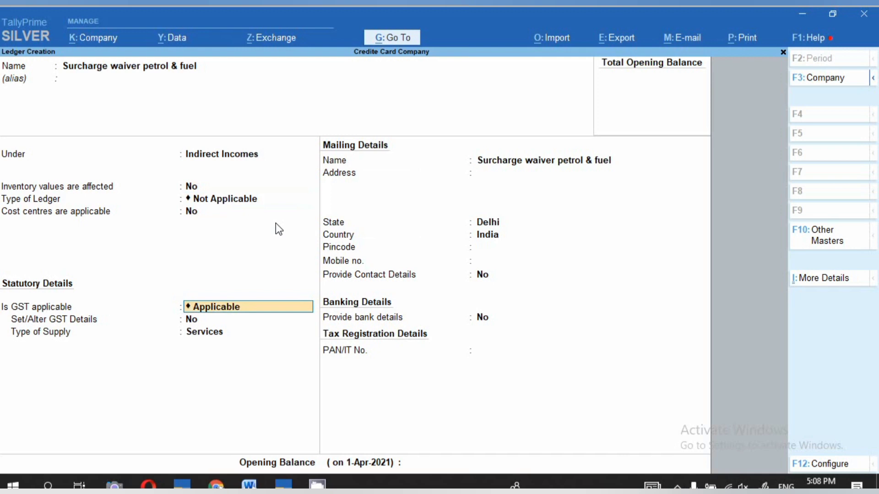
- Set GST to Not Applicable for the surcharge waiver ledger and save it
type("N")
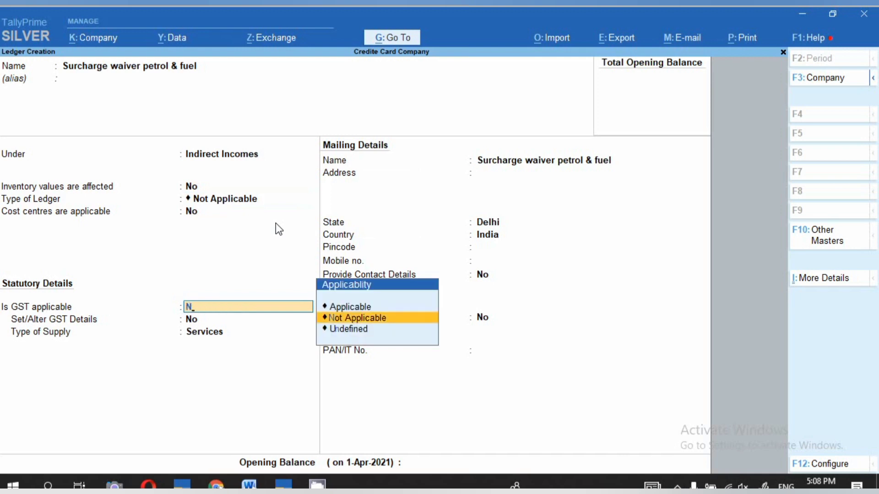
key("Return")
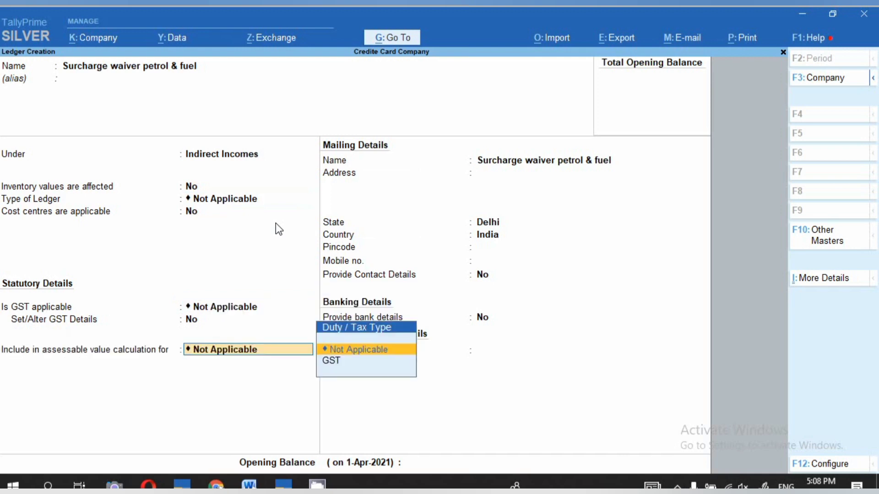
key("ctrl+a")
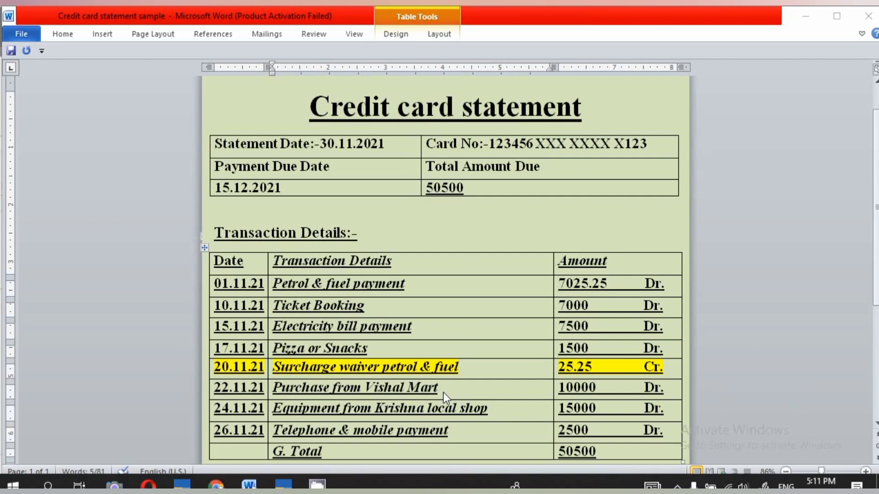
- Copy "Vishal Mart" from the Word statement's purchase entry and use it as the new TallyPrime ledger's name
triple_click(366, 367)
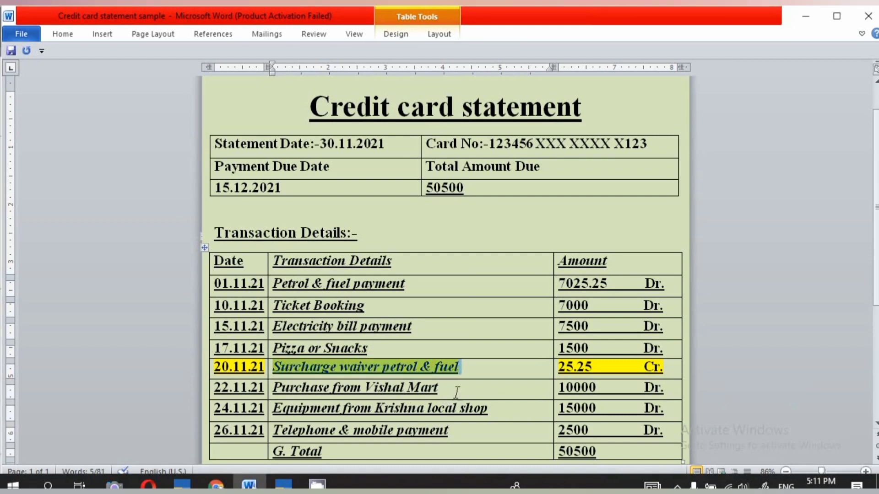
left_click_drag(450, 384, 365, 392)
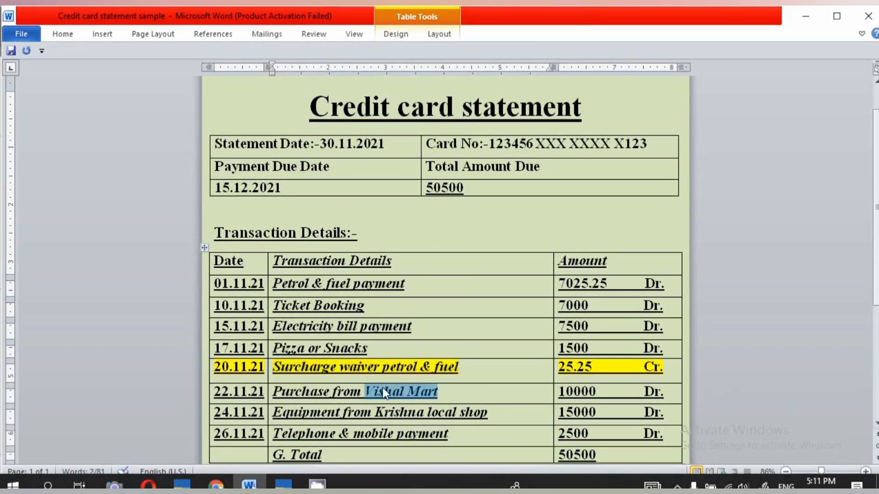
key("ctrl+c")
key("alt+Tab")
key("ctrl+v")
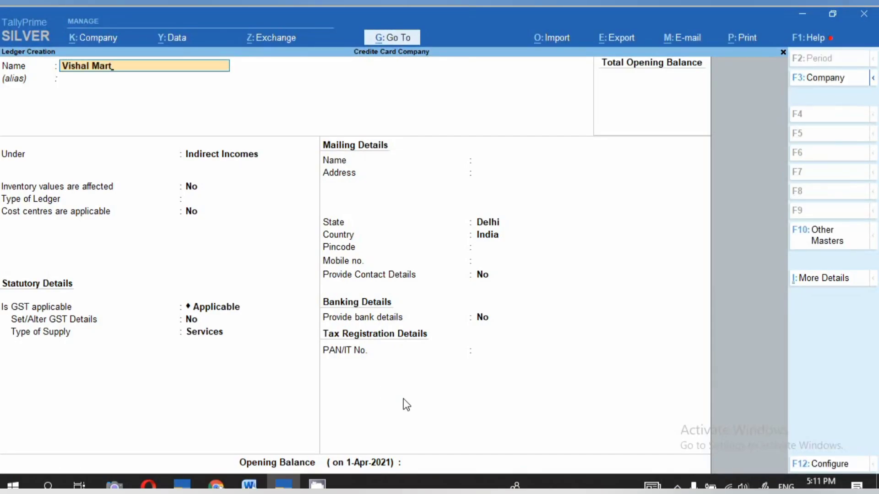
key("Return")
key("Return")
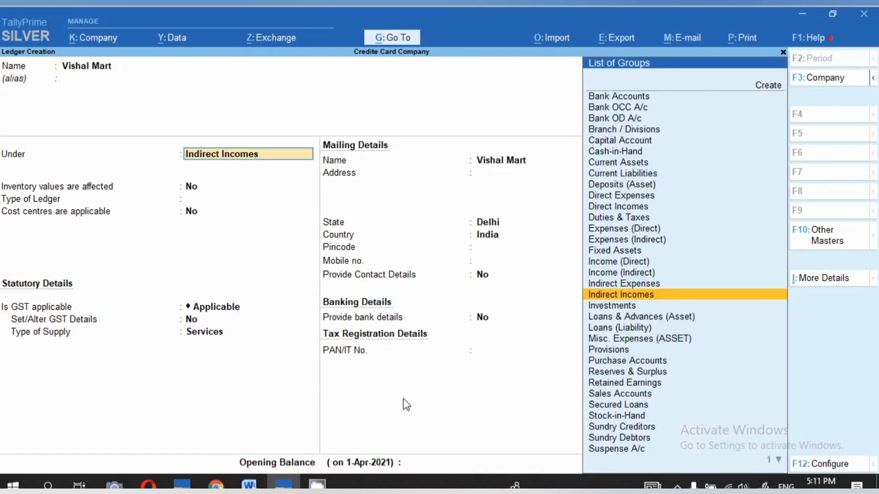
- Put the Vishal Mart ledger under Sundry Creditors, keep the remaining default details with GSTIN/UIN blank, and save it
type("SUN")
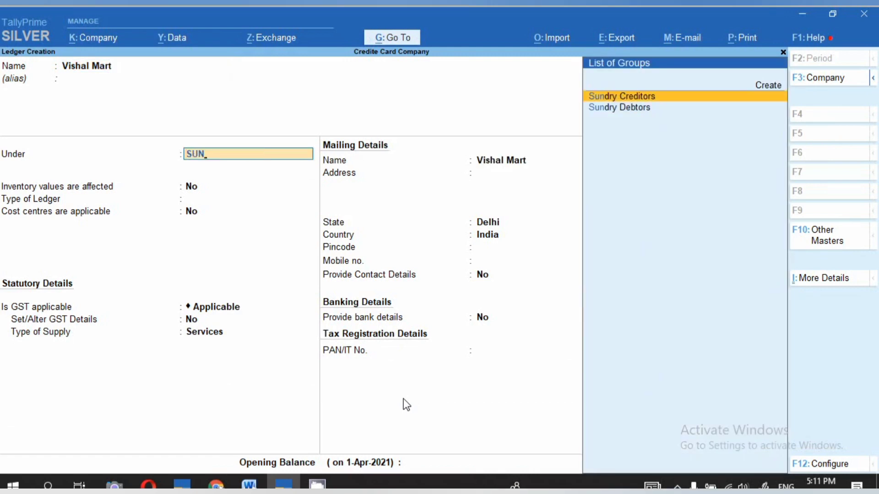
key("Return")
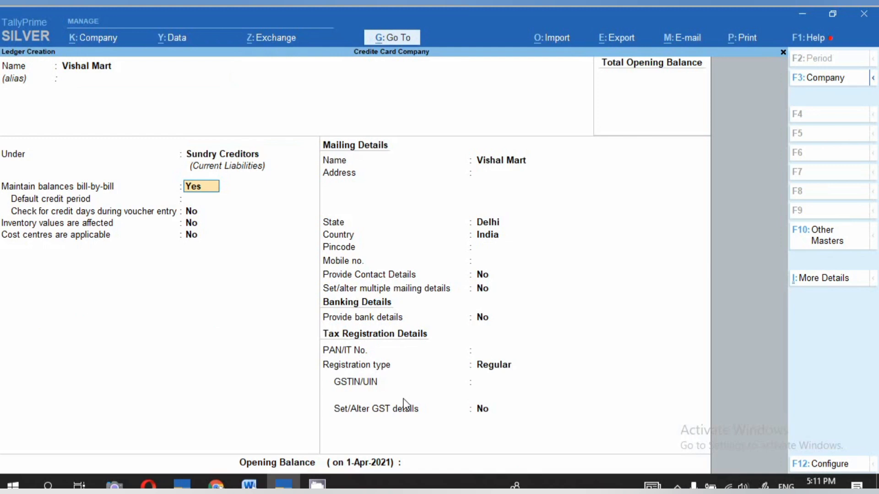
key("Return")
key("Return")
key("Return")
key("Return")
key("Return")
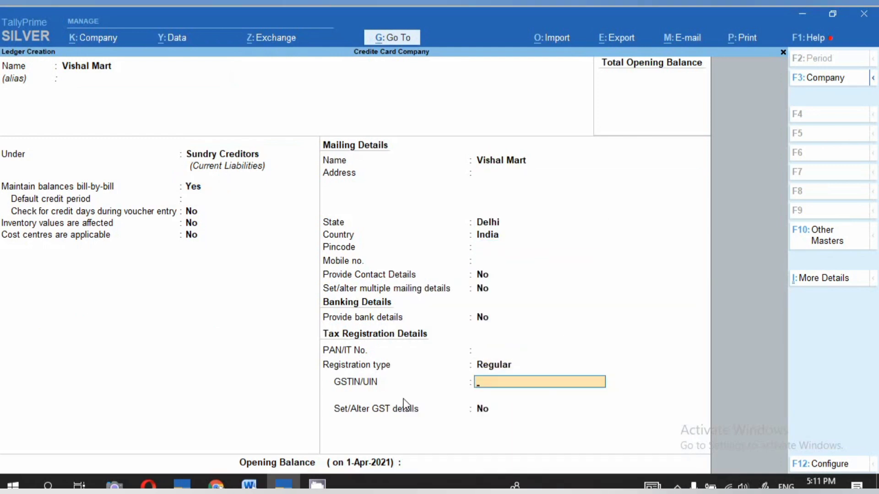
key("Return")
key("Return")
key("Return")
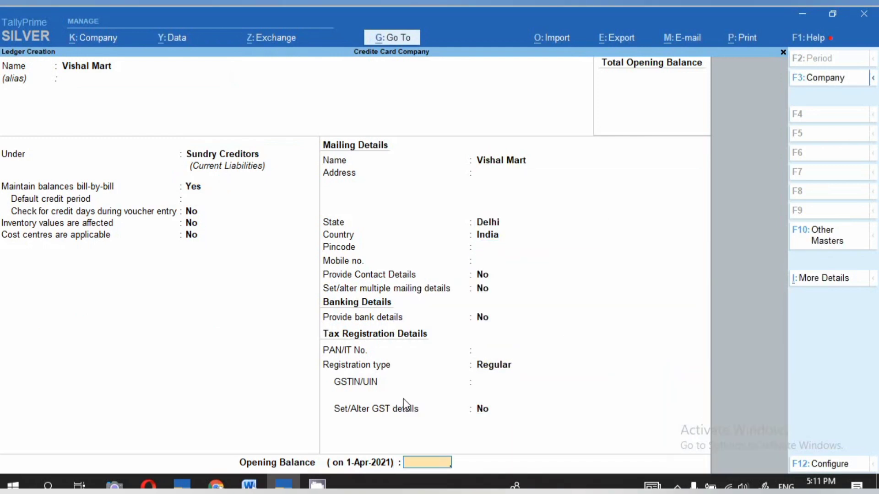
key("Return")
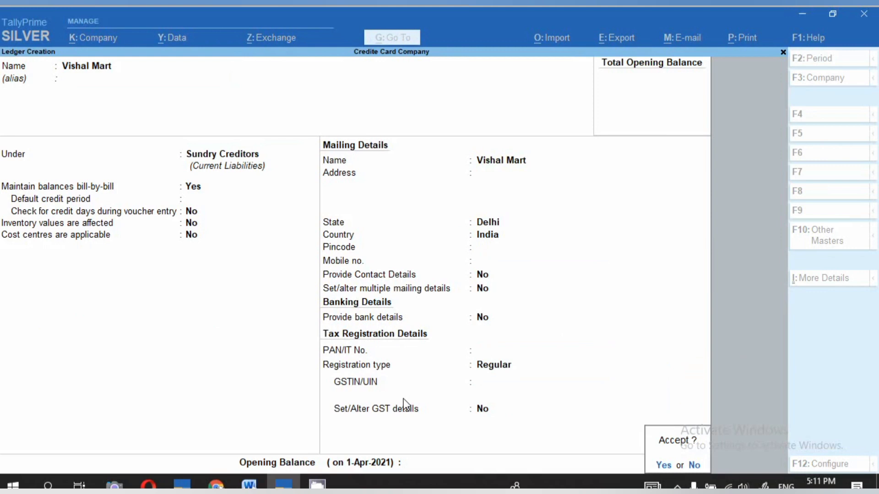
key("Return")
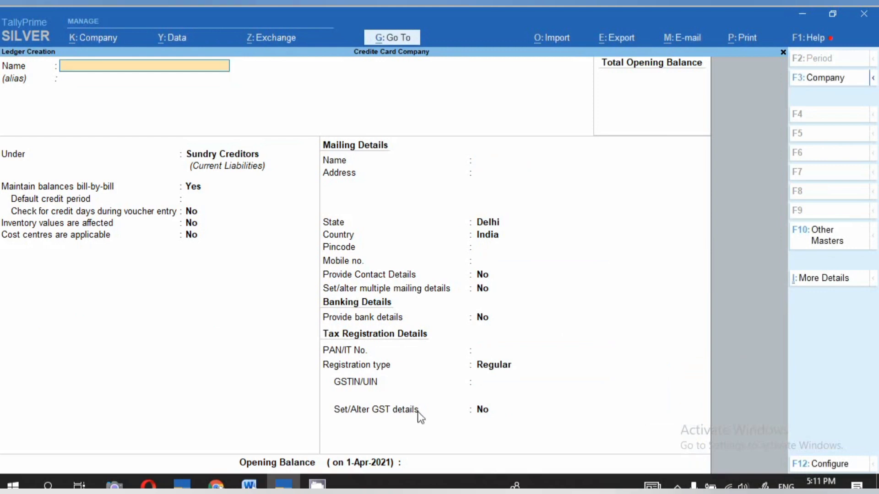
- Copy "Krishna local shop" from the Word statement's equipment entry and use it as the new TallyPrime ledger's name
left_click(250, 485)
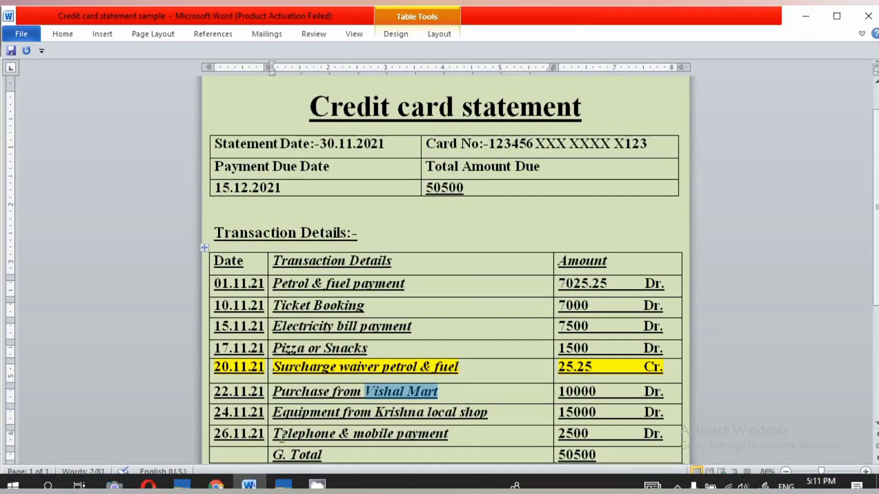
left_click(442, 423)
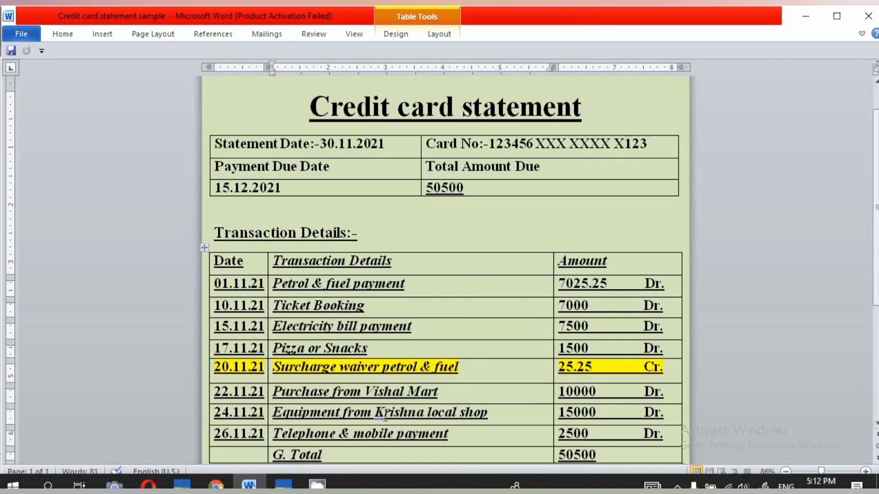
left_click_drag(385, 417, 490, 420)
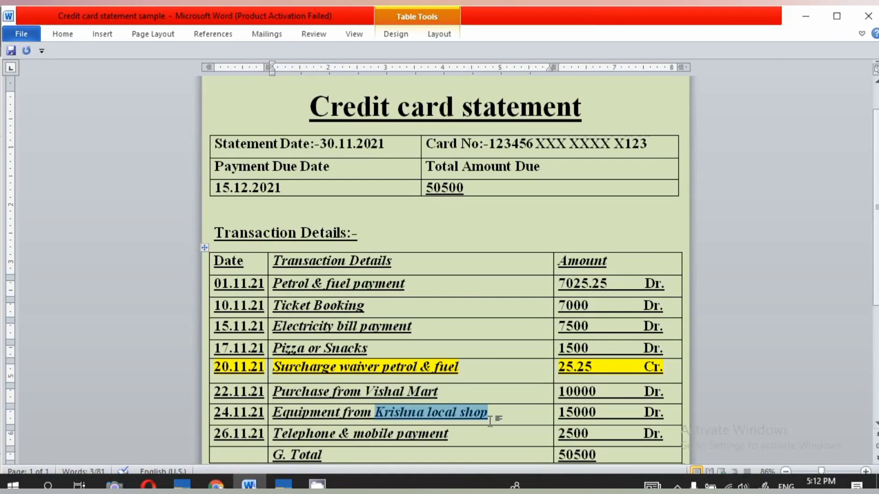
key("alt+Tab")
key("ctrl+alt+v")
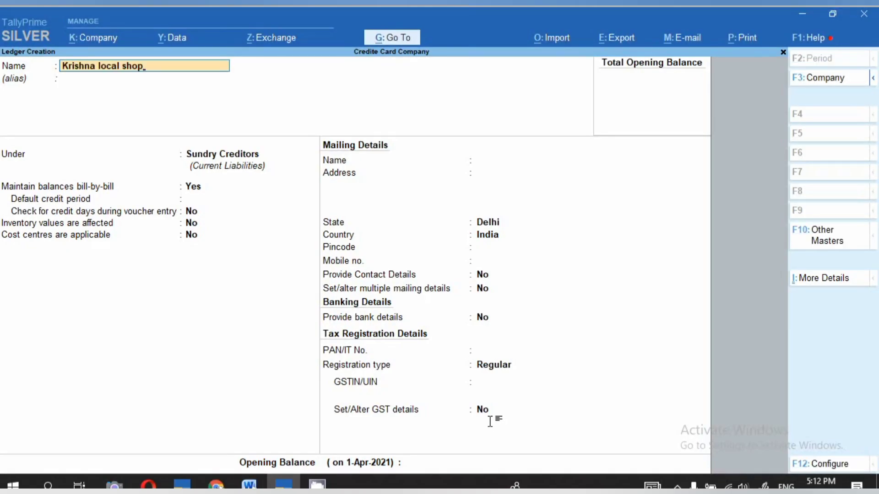
- Keep the Krishna local shop ledger under Sundry Creditors with the default details and a blank address, and save it
key("Return")
key("Return")
key("Return")
key("Return")
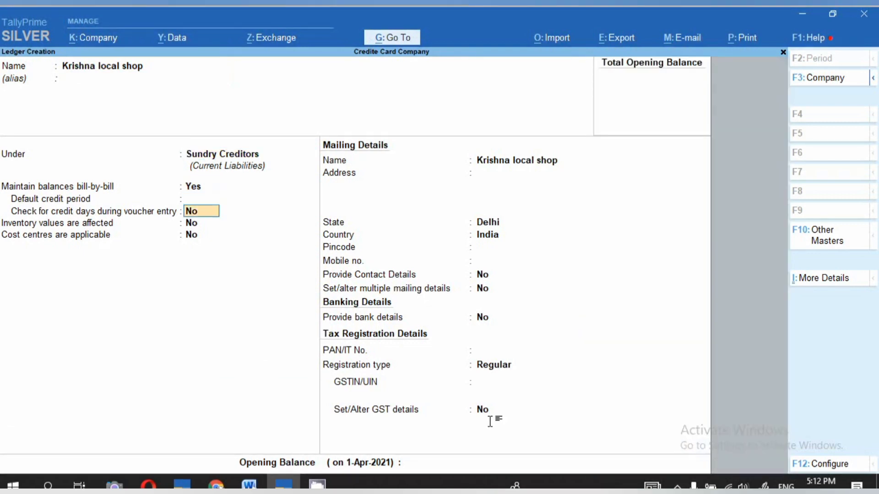
key("Return")
key("Return")
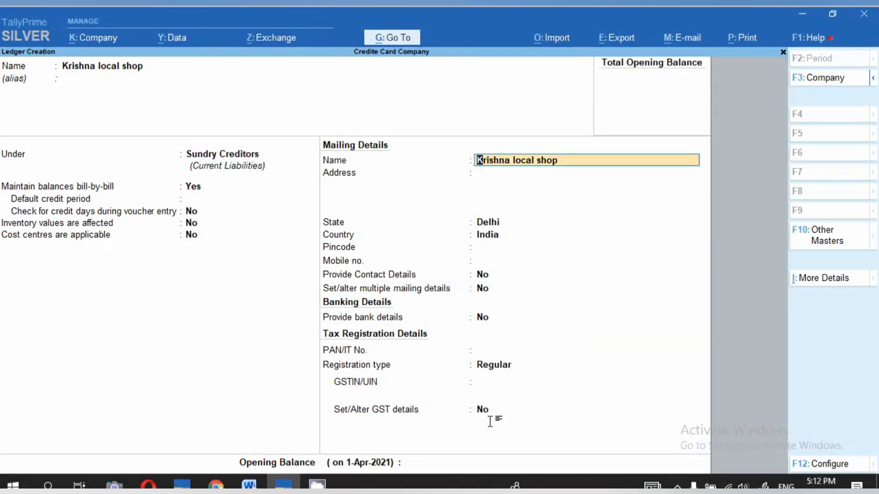
key("Return")
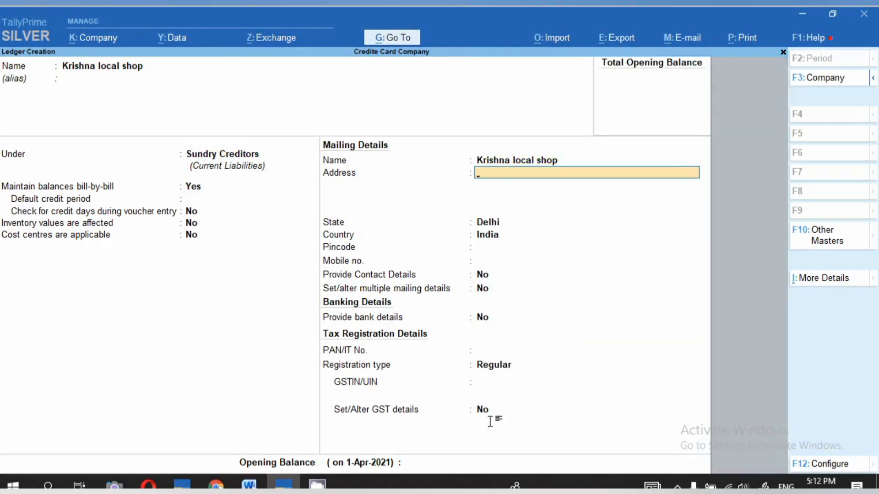
key("ctrl")
key("ctrl+a")
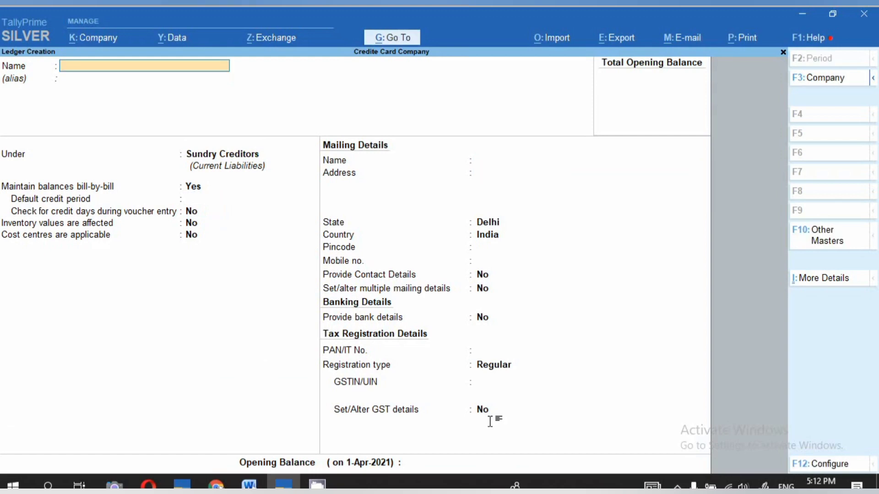
- Copy "Telephone & mobile" from the Word statement's 26.11.21 entry and use it as the new TallyPrime ledger's name
left_click(249, 484)
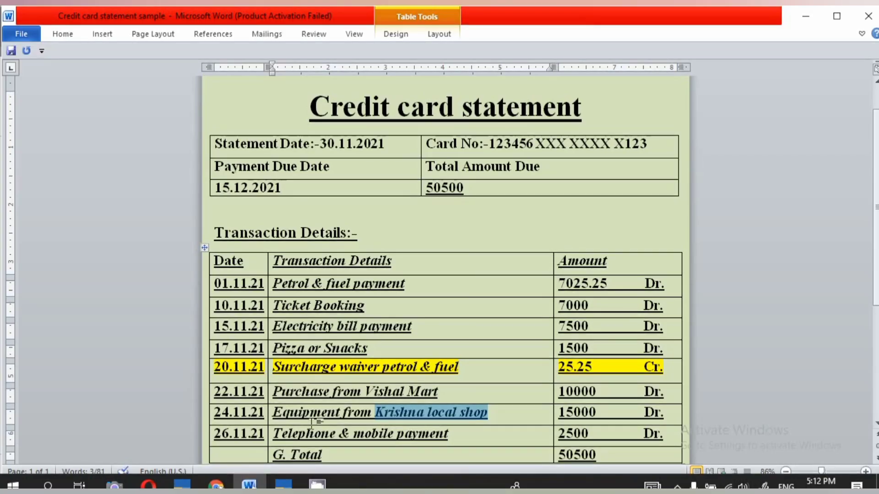
left_click_drag(273, 433, 450, 439)
left_click(396, 456)
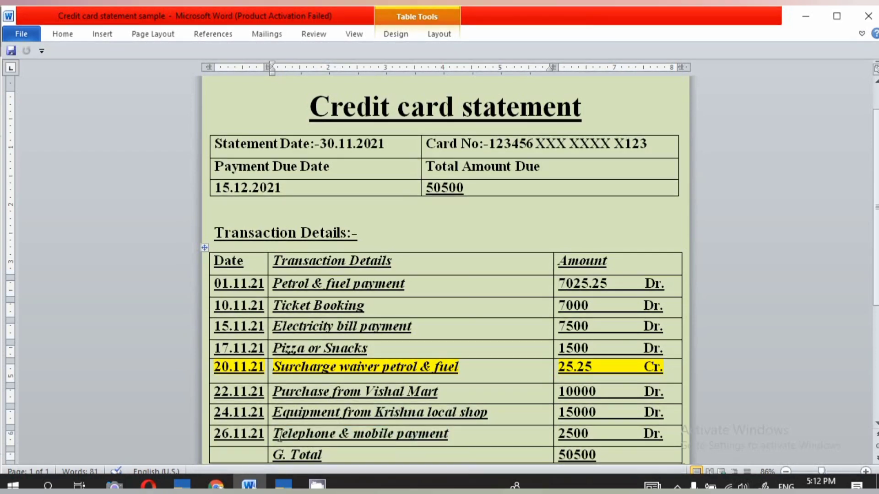
left_click_drag(273, 433, 387, 433)
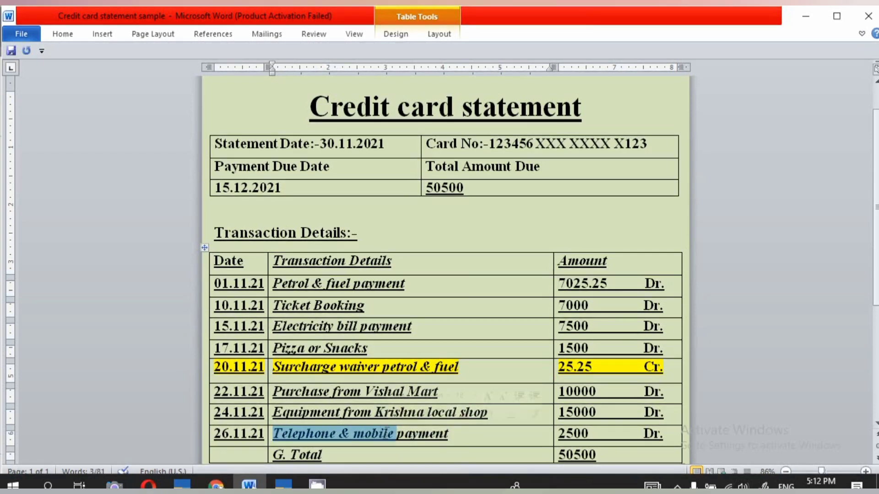
key("ctrl+c")
key("alt+Tab")
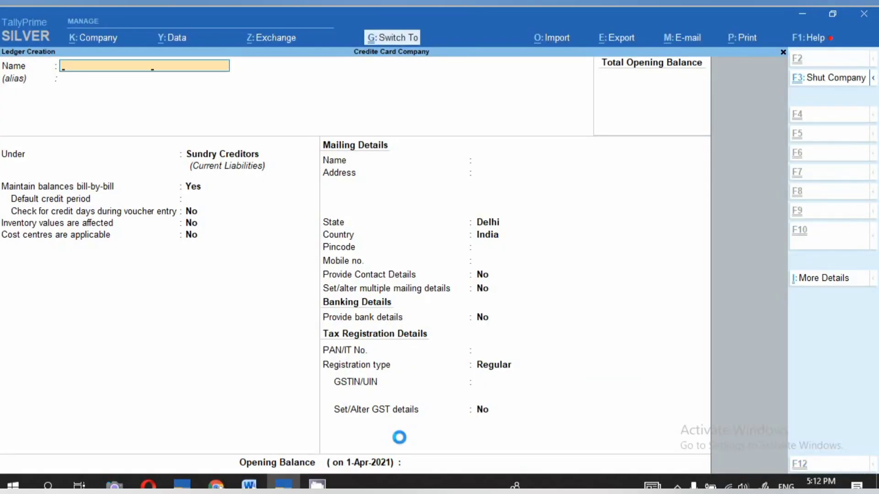
key("ctrl+alt+v")
- Leave the alias blank and put the Telephone & mobile ledger under Indirect Expenses
key("Return")
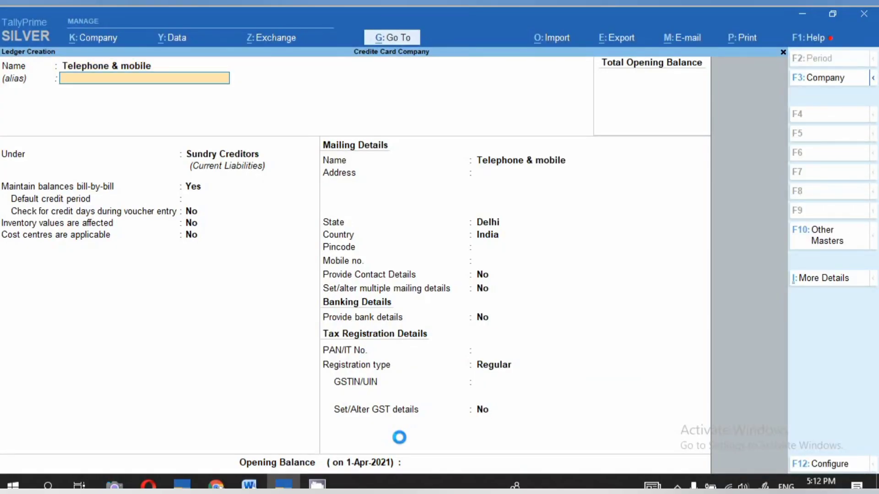
key("Return")
type("IN")
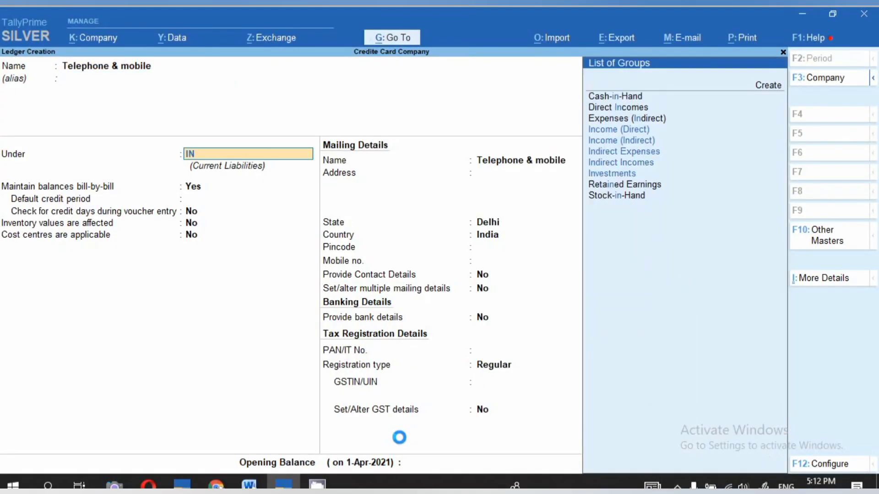
type("DI")
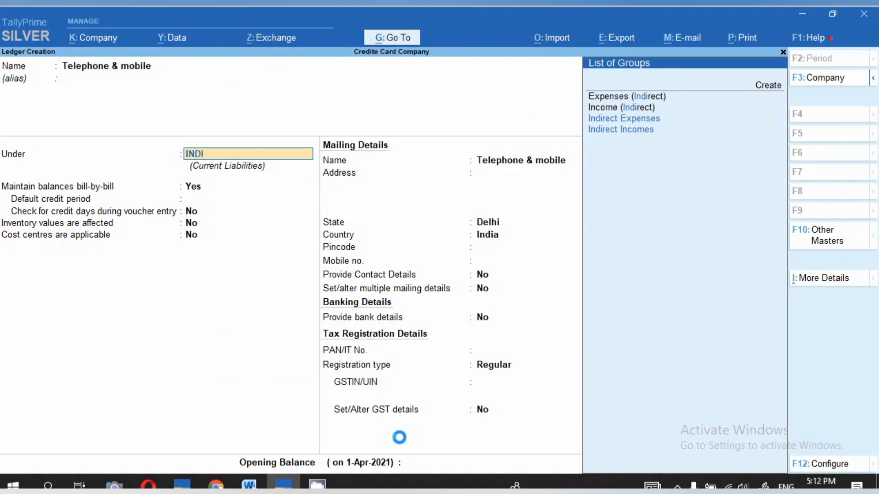
type("RE")
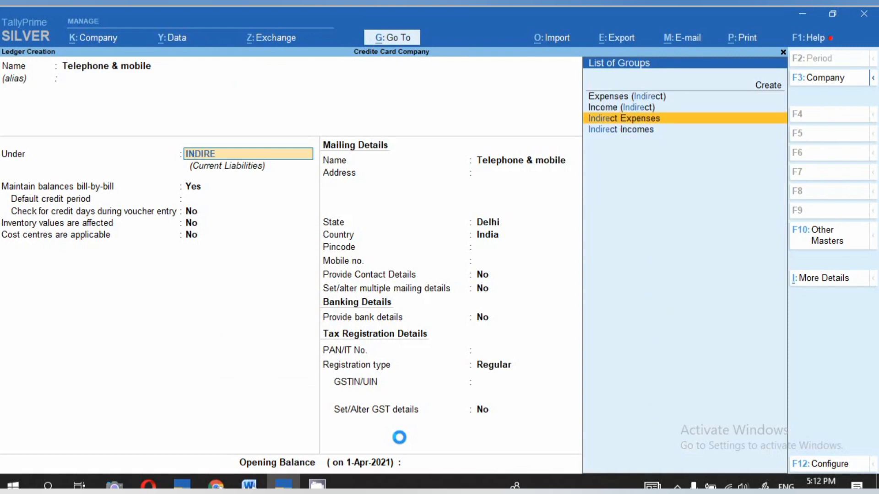
key("Return")
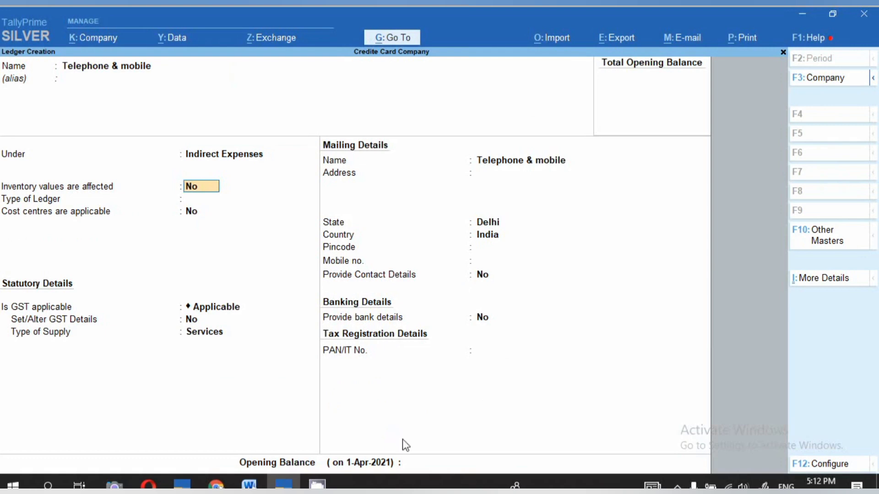
- Set GST to Not Applicable for the Telephone & mobile ledger and save it
left_click(222, 311)
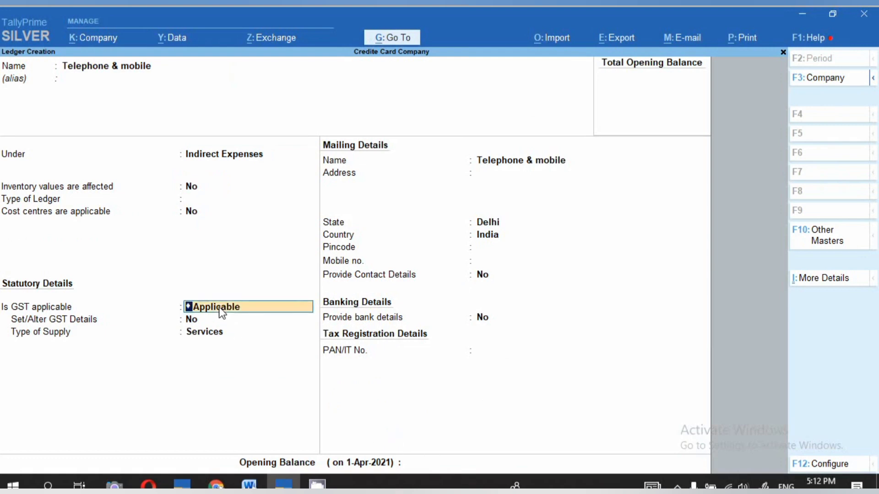
key("Return")
key("BackSpace")
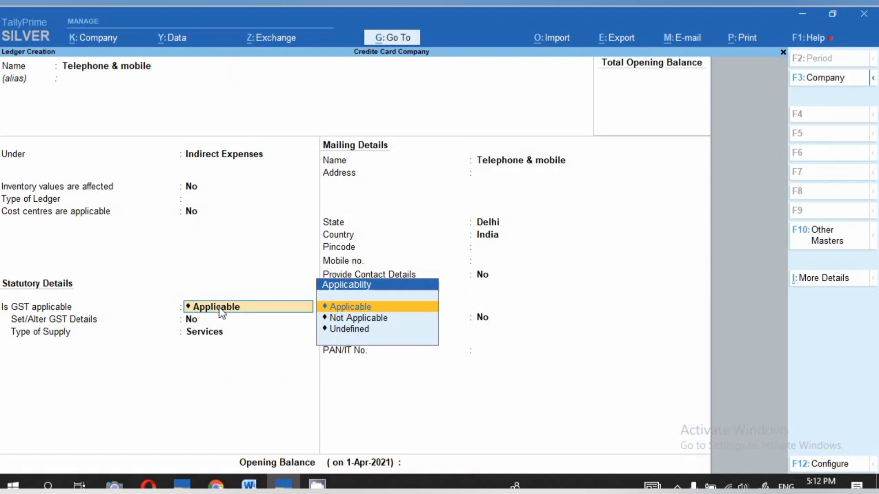
key("Down")
key("Return")
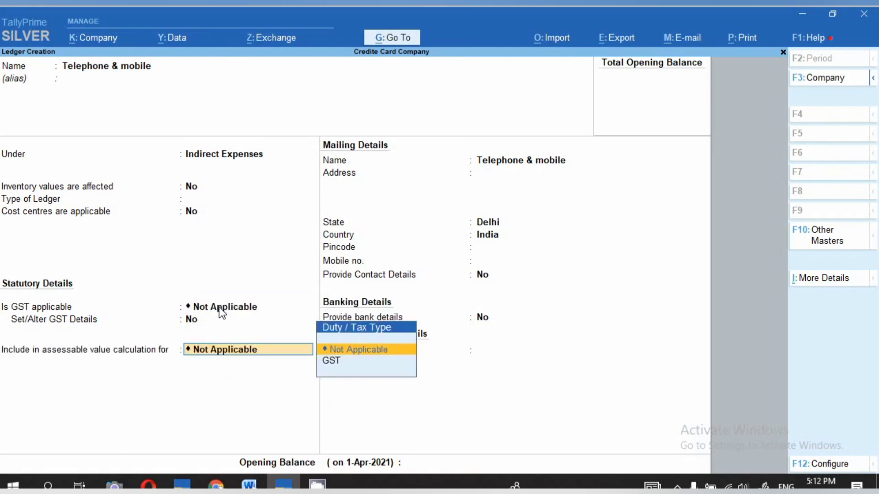
key("ctrl")
key("ctrl+a")
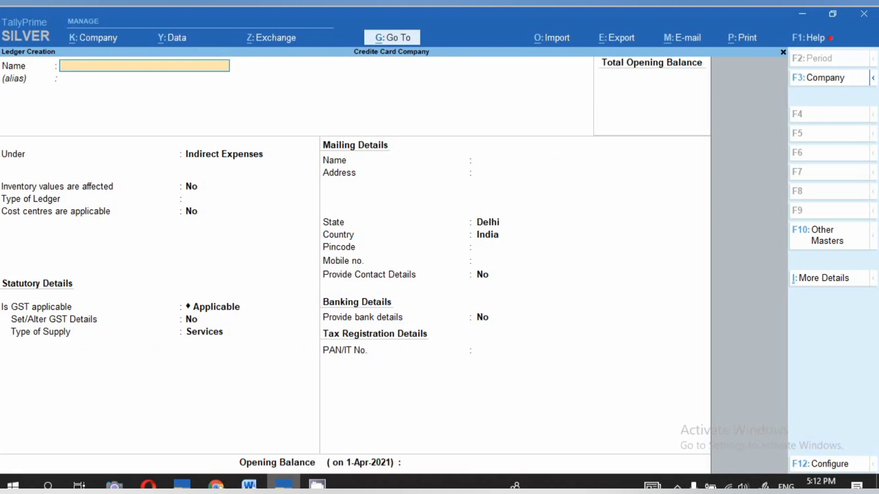
- Switch back to the credit card statement in Word
key("alt+Tab")
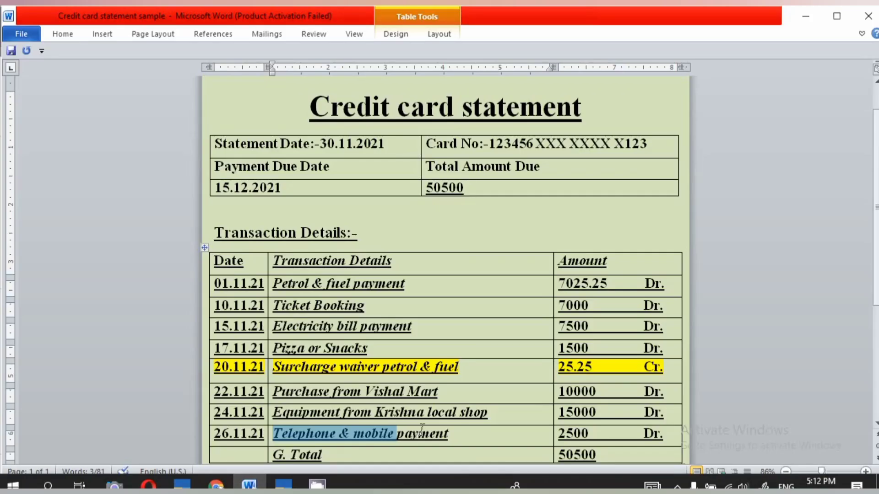